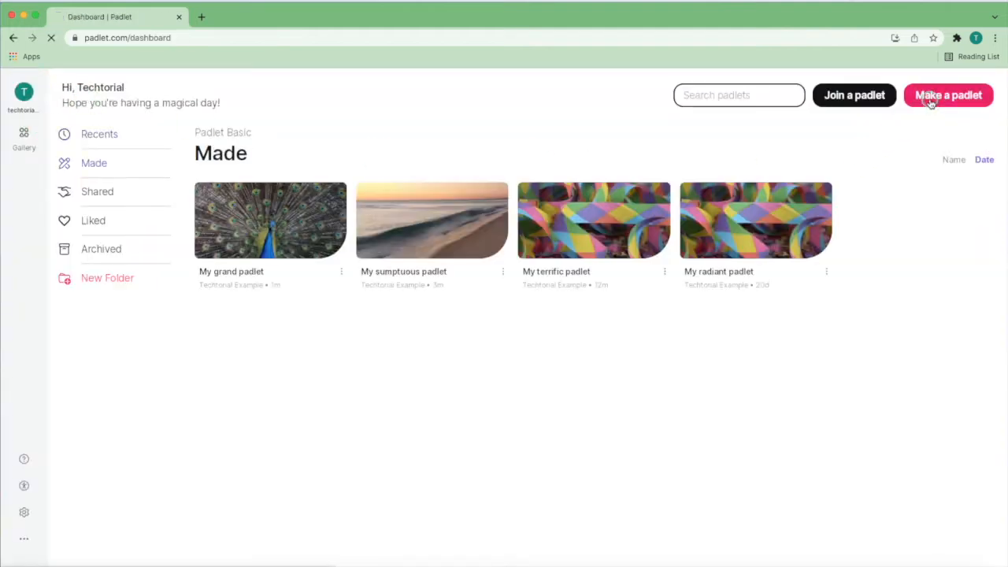
# Step: Create a blank padlet with the Grid layout and start a new post on it
pyautogui.click(918, 100)
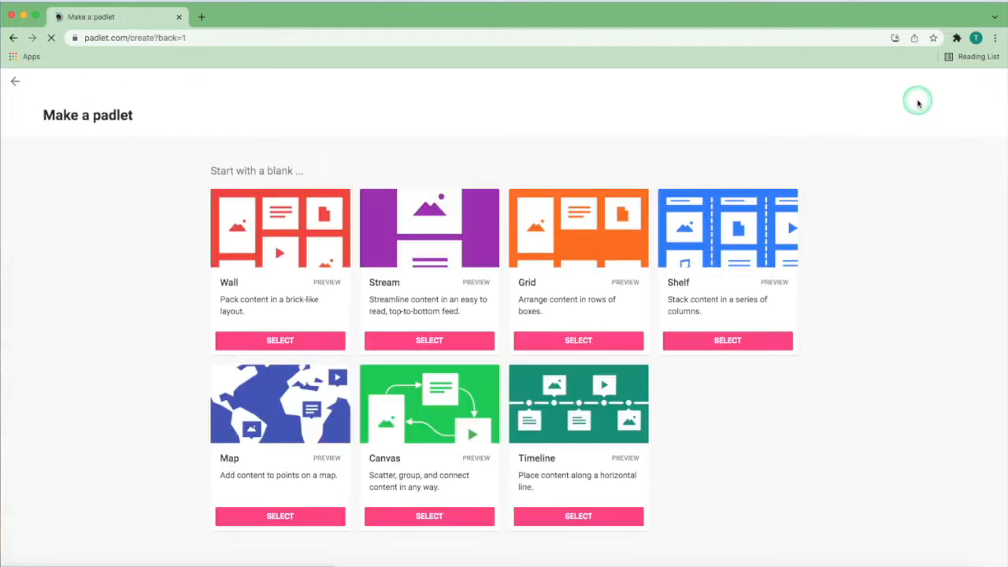
pyautogui.click(573, 340)
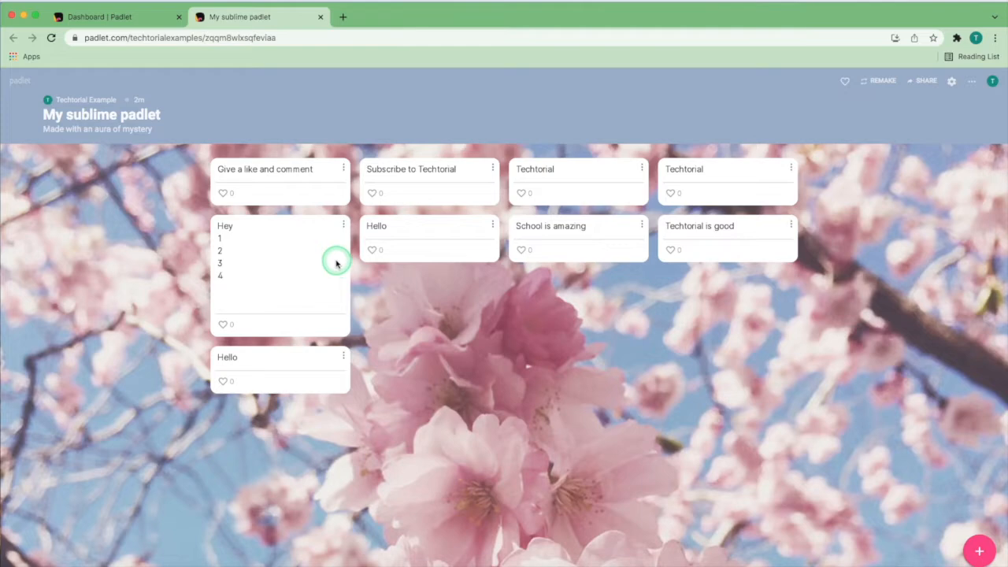
pyautogui.click(980, 550)
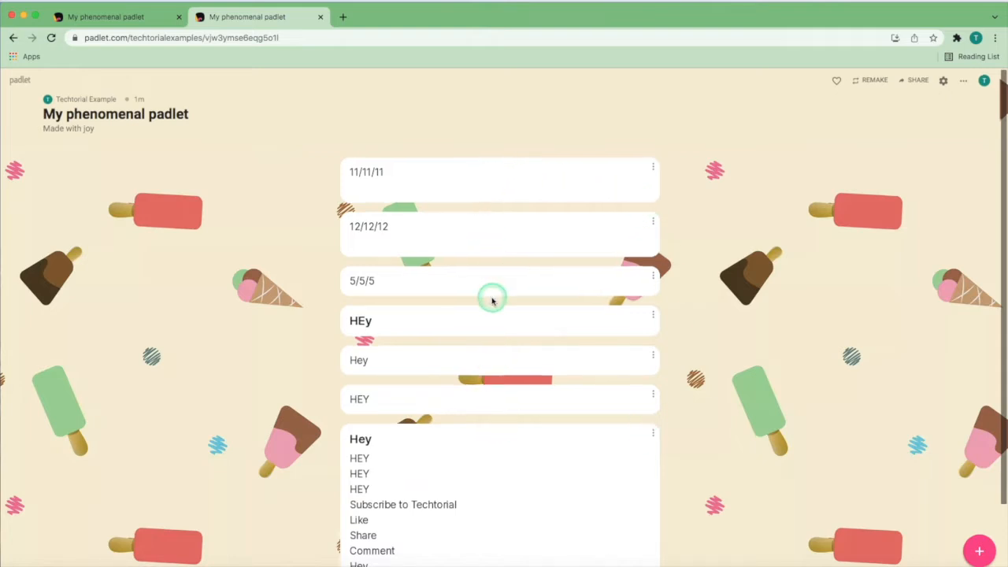
# Step: Expand the 11/11/11 post, page forward and back through the posts, jump to the first and last one, and close the expanded view
pyautogui.scroll(-2, 491, 298)
pyautogui.scroll(2, 493, 301)
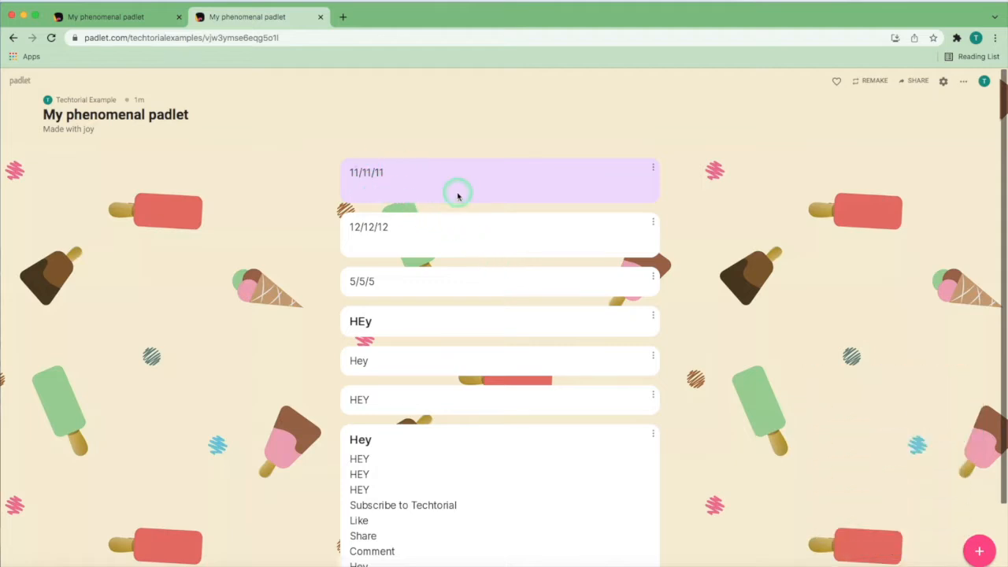
pyautogui.click(653, 168)
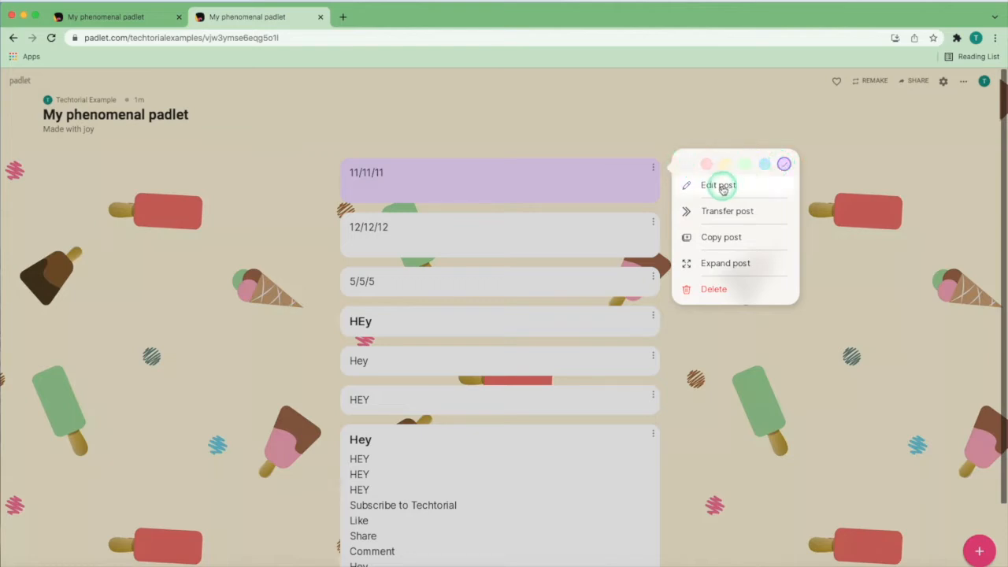
pyautogui.click(730, 263)
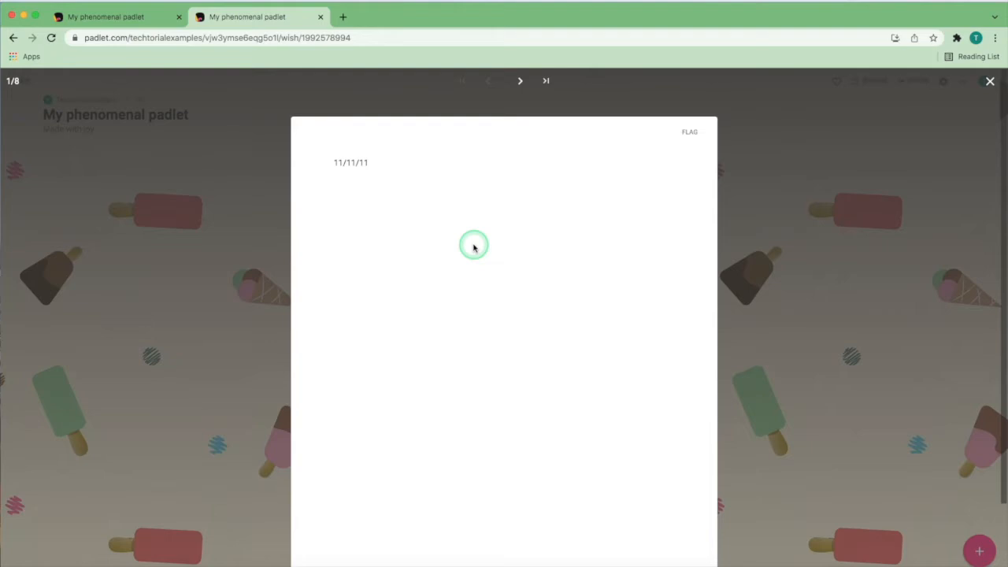
pyautogui.click(521, 82)
pyautogui.click(521, 82)
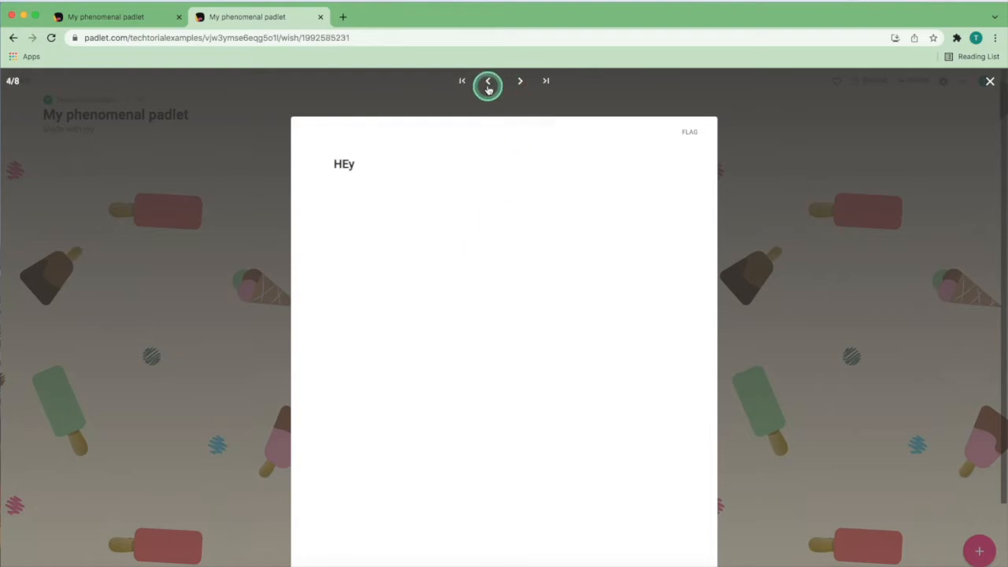
pyautogui.click(489, 82)
pyautogui.click(462, 82)
pyautogui.click(550, 82)
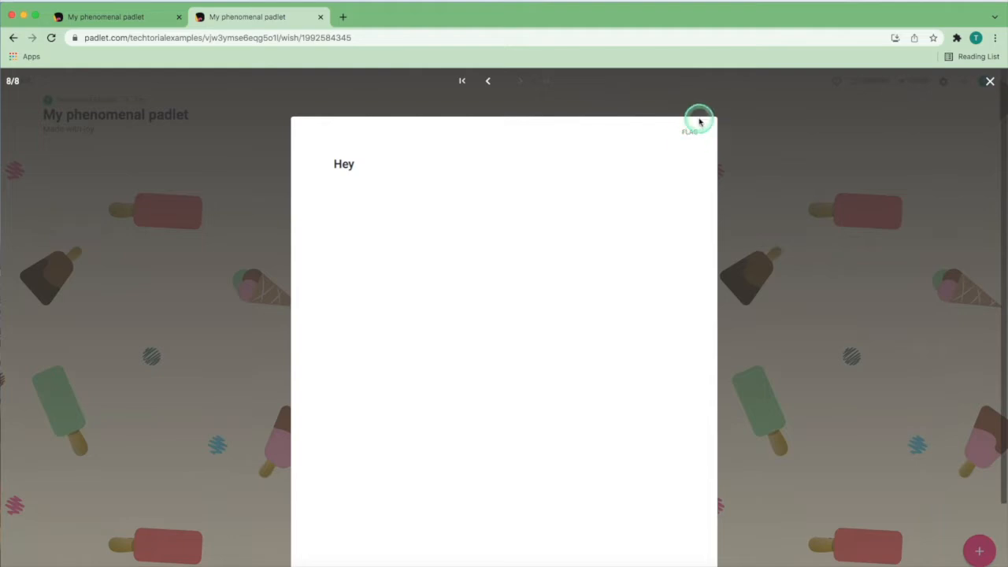
pyautogui.click(990, 81)
# Step: Review the transfer destinations for the 11/11/11 post without transferring it, and open its copy options
pyautogui.click(655, 169)
pyautogui.click(706, 211)
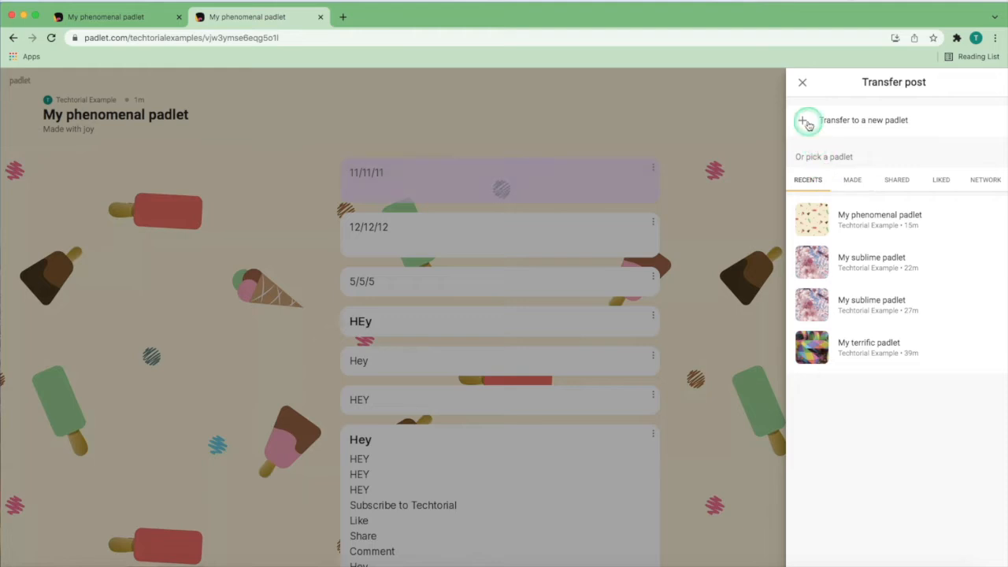
pyautogui.click(798, 84)
pyautogui.click(660, 167)
pyautogui.click(705, 235)
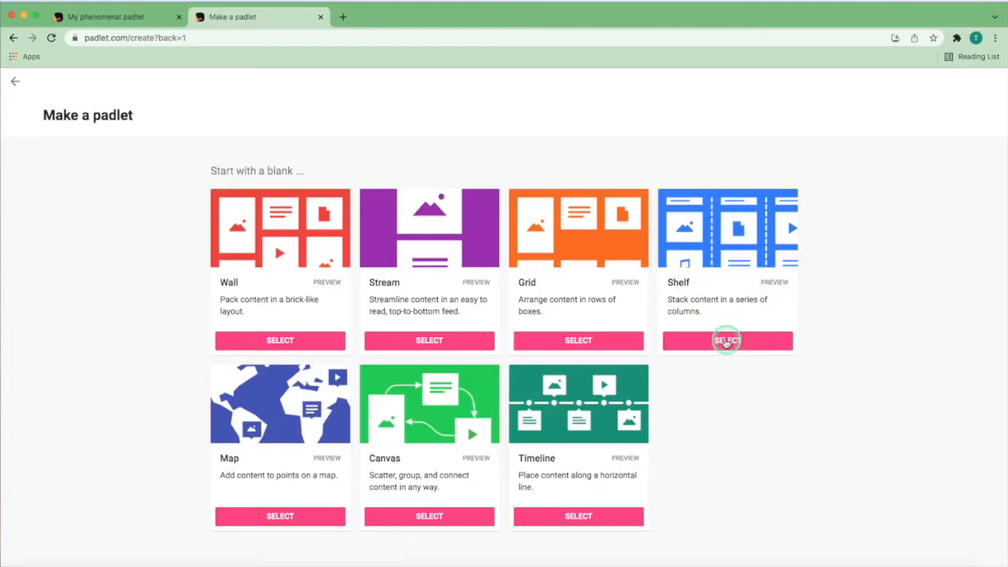
# Step: Create a blank padlet with the Shelf layout and start a post assigned to the section "Why you should go to school"
pyautogui.click(739, 342)
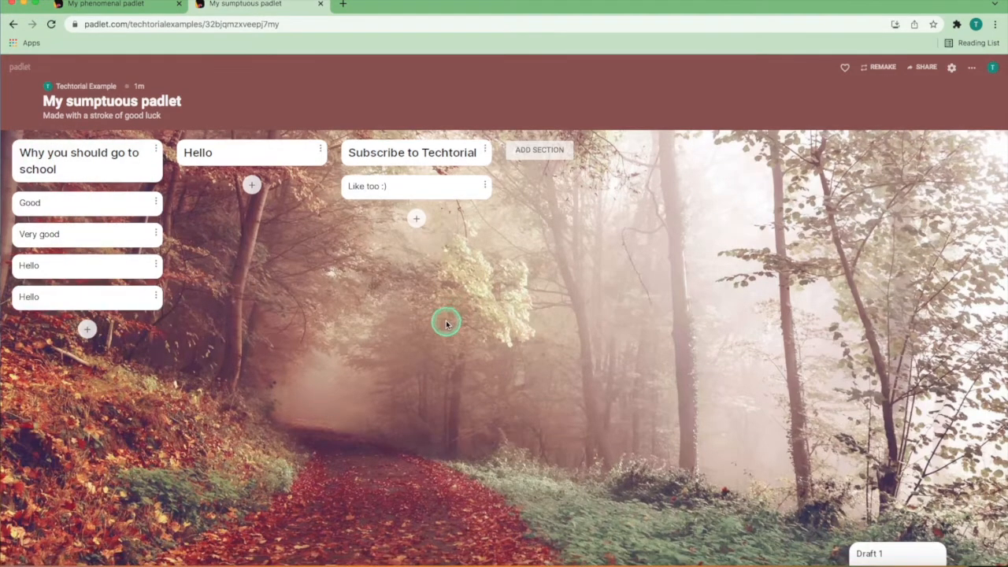
pyautogui.click(89, 329)
pyautogui.click(732, 549)
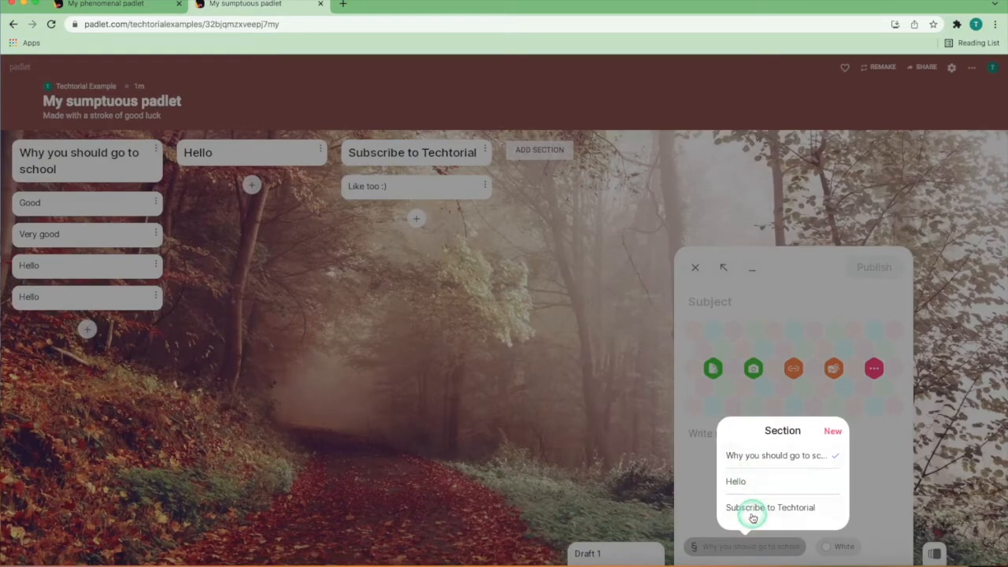
pyautogui.click(754, 458)
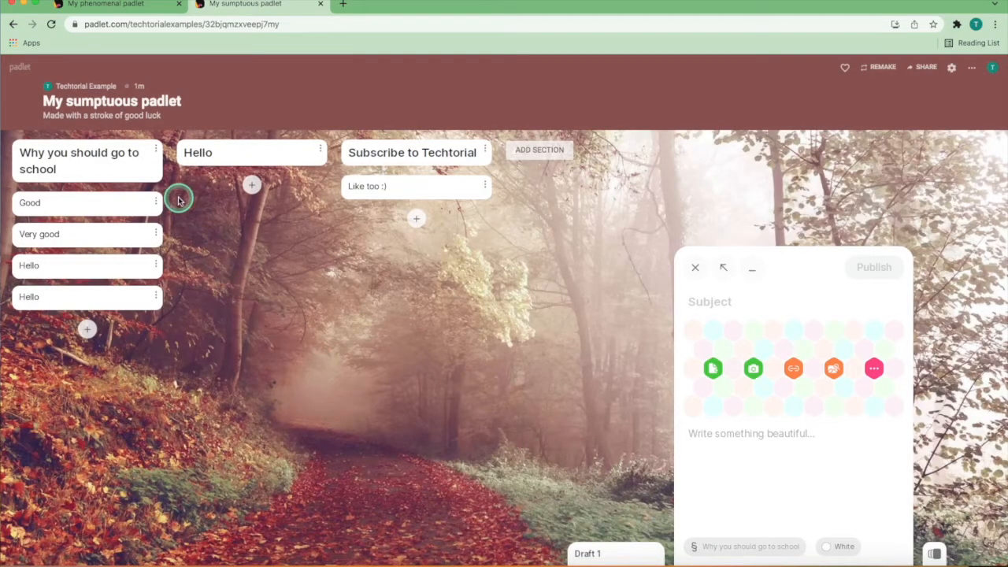
# Step: Review the available options of the "Why you should go to school" section and of its "Good" post
pyautogui.click(156, 149)
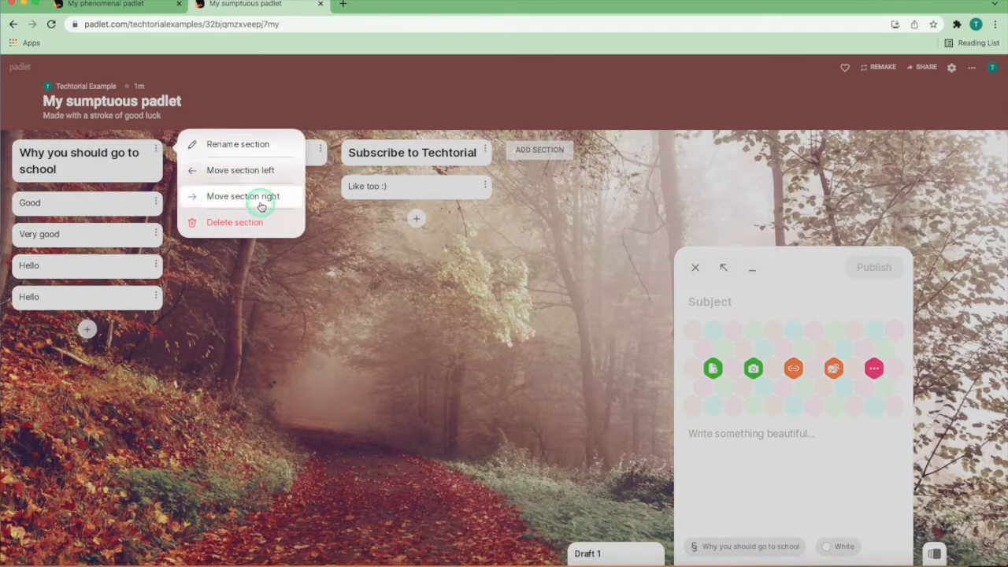
pyautogui.click(261, 270)
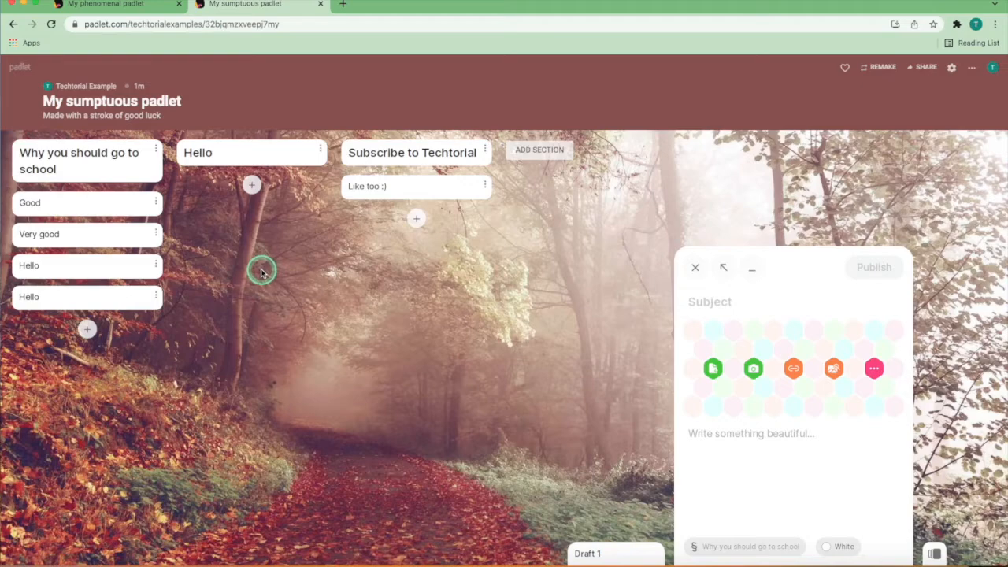
pyautogui.click(156, 202)
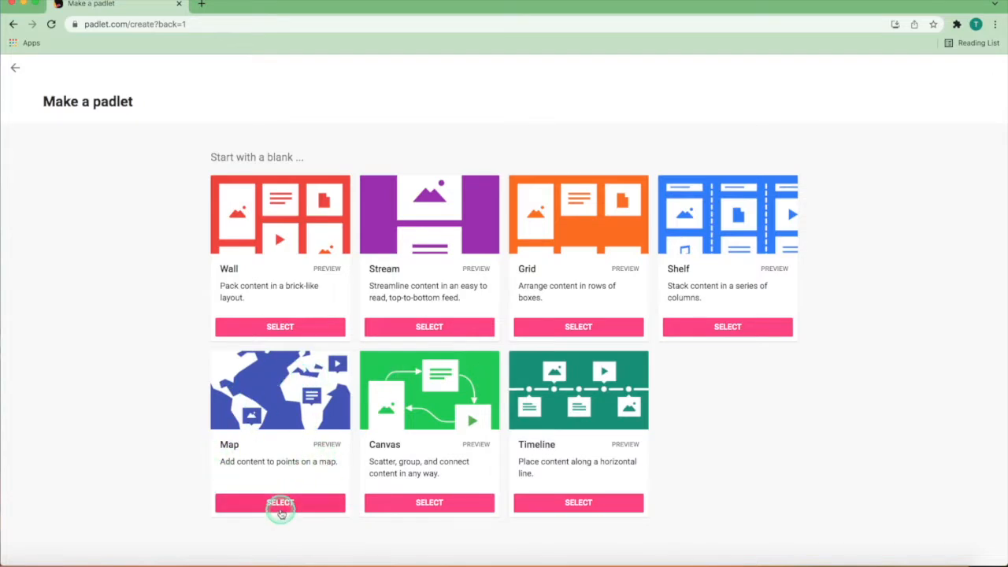
# Step: Create a blank padlet with the Map layout and browse the map styles in its settings
pyautogui.click(280, 508)
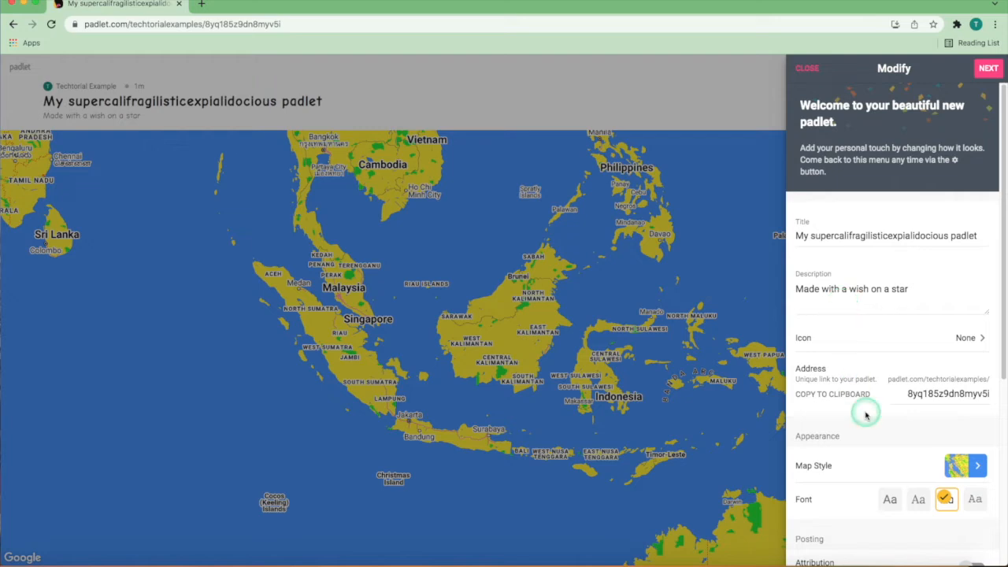
pyautogui.scroll(-1, 843, 425)
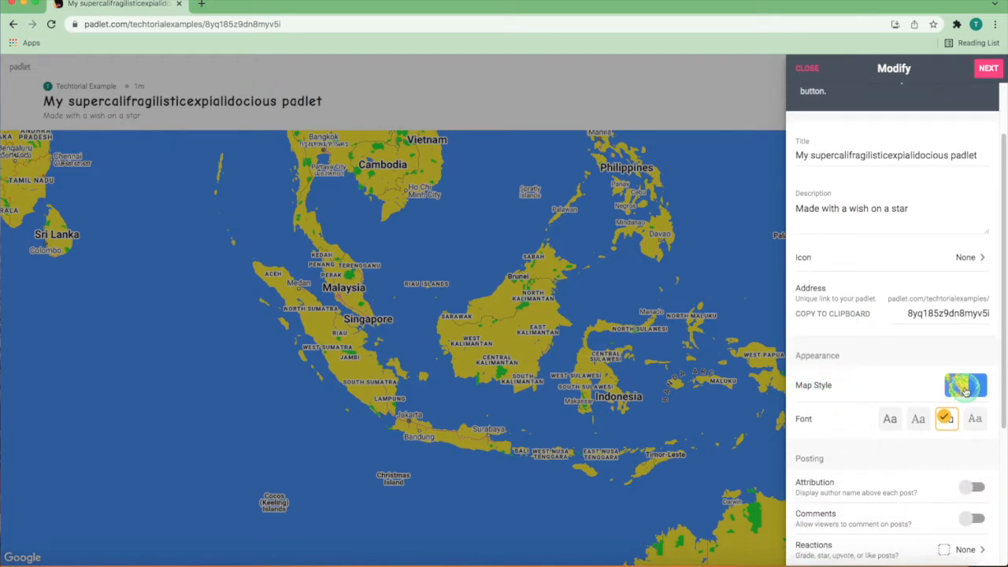
pyautogui.click(977, 386)
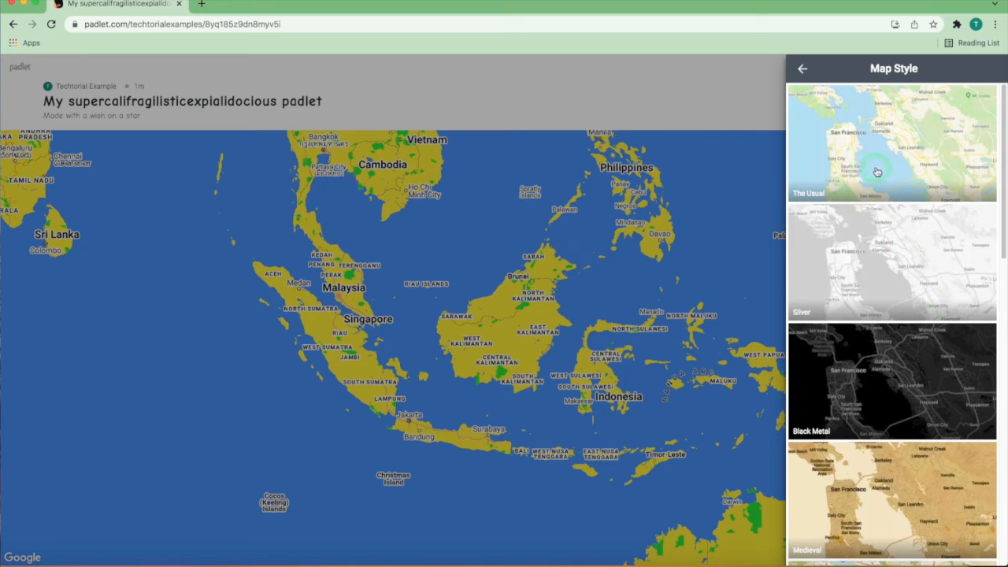
pyautogui.scroll(-1, 862, 222)
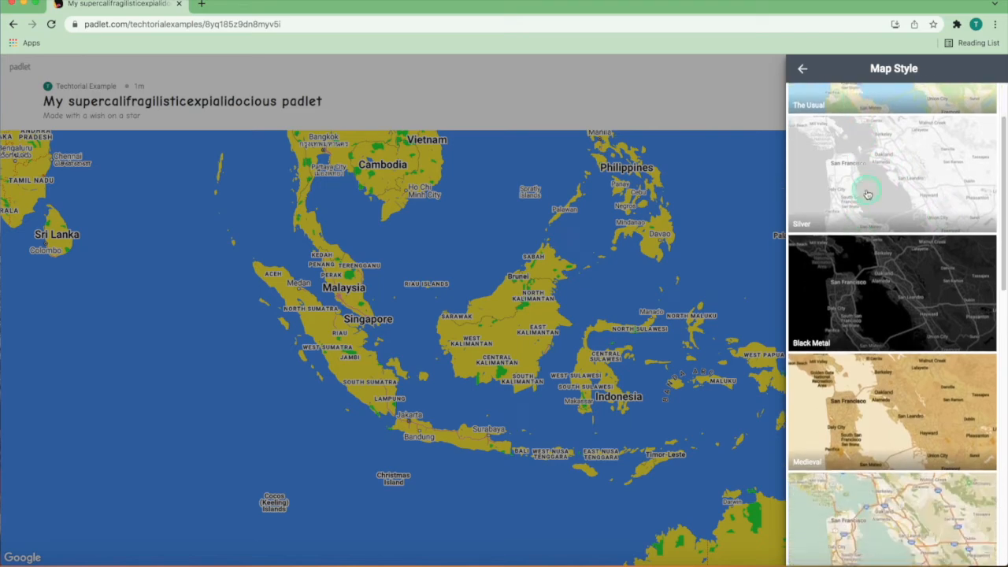
pyautogui.scroll(-1, 873, 211)
pyautogui.click(879, 220)
pyautogui.scroll(-4, 882, 236)
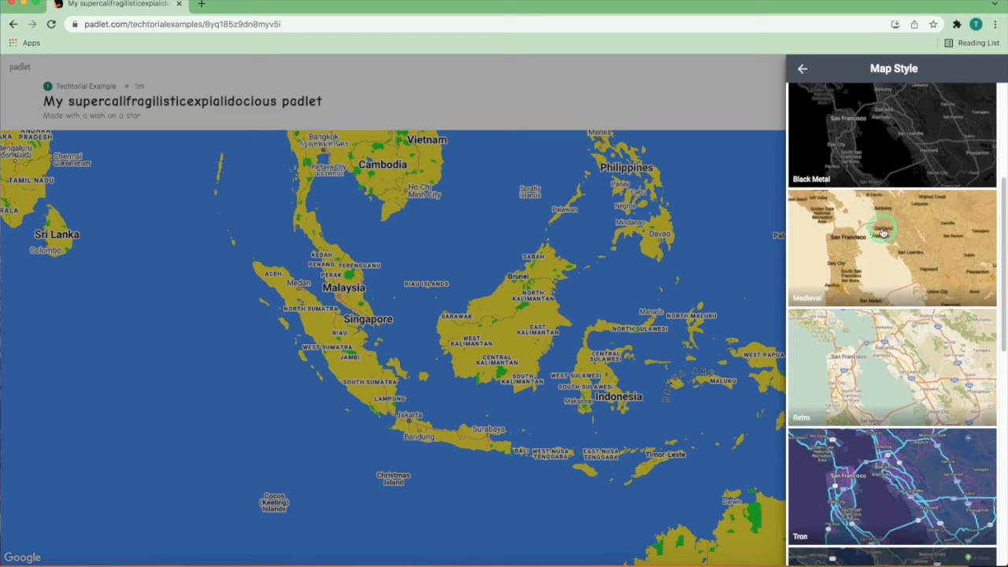
pyautogui.scroll(-3, 890, 286)
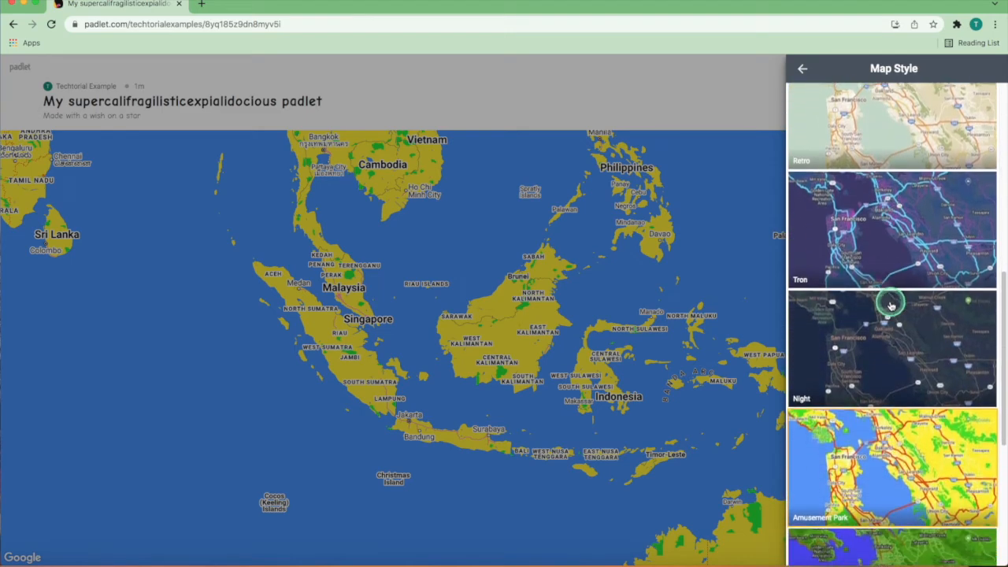
pyautogui.scroll(-1, 890, 309)
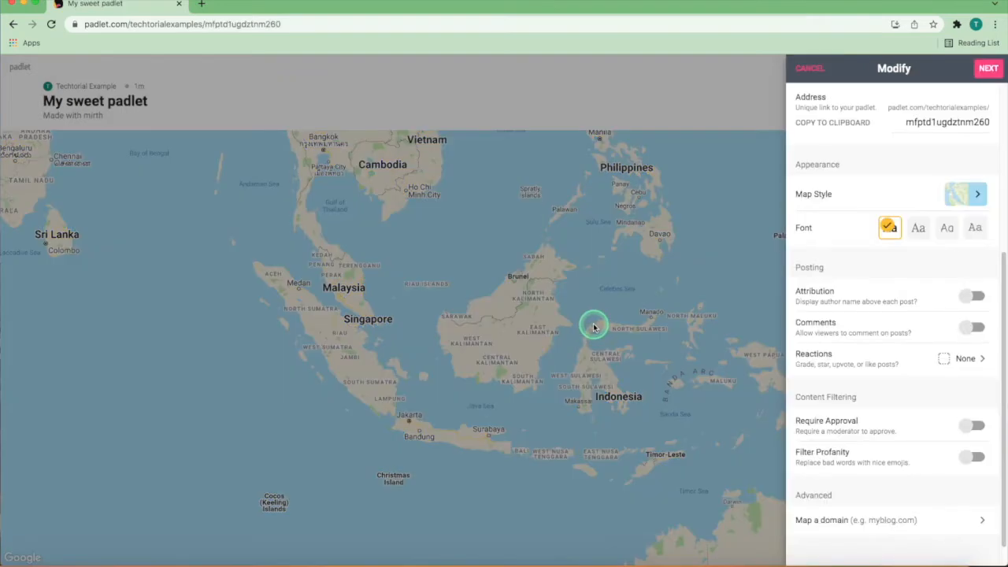
# Step: Finish the setup of "My sweet padlet" and begin adding a post to the map
pyautogui.click(985, 68)
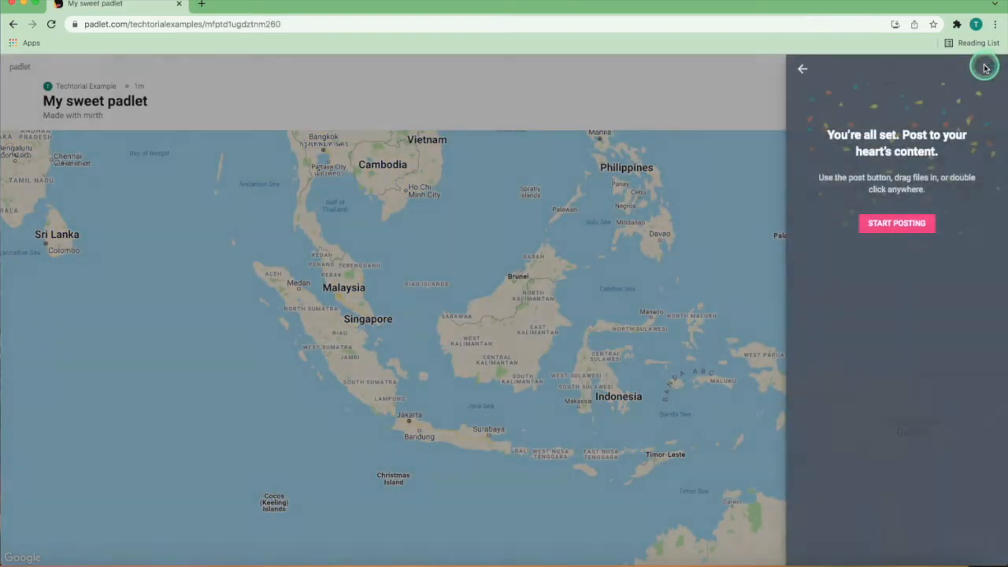
pyautogui.click(886, 223)
pyautogui.click(979, 130)
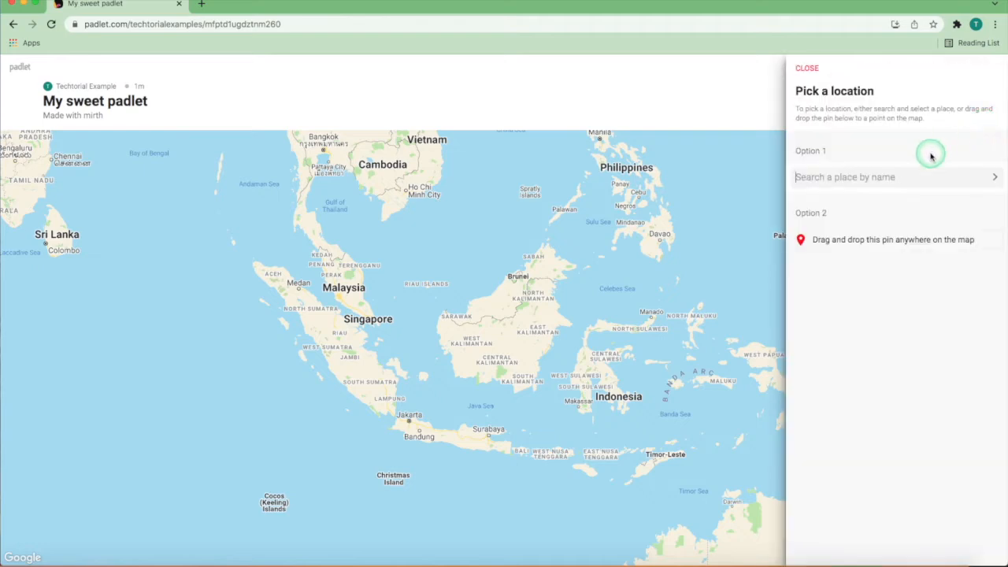
# Step: Place the new post's location pin on Borneo in Indonesia and choose which place it is pinning
pyautogui.click(818, 180)
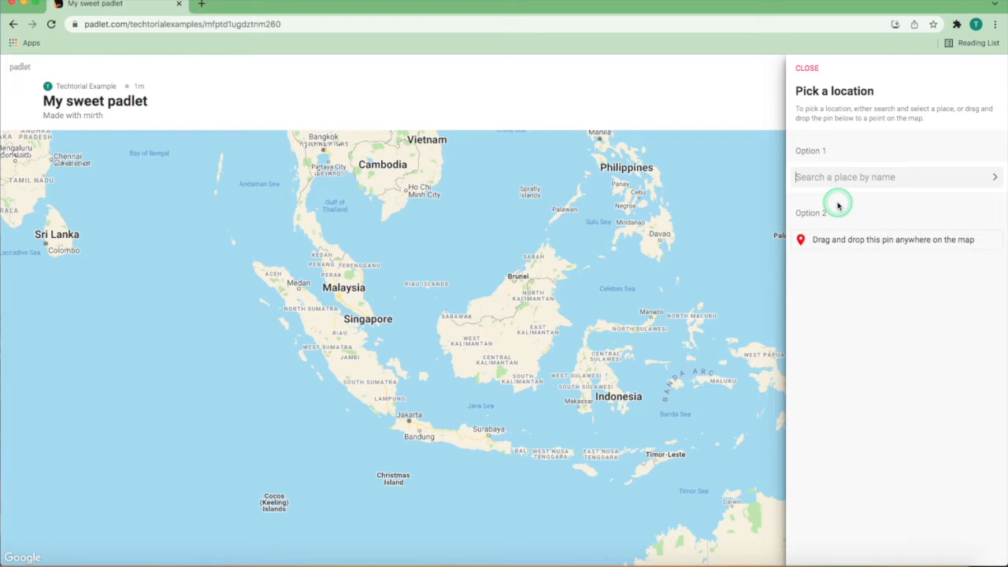
pyautogui.moveTo(831, 242); pyautogui.dragTo(518, 327)
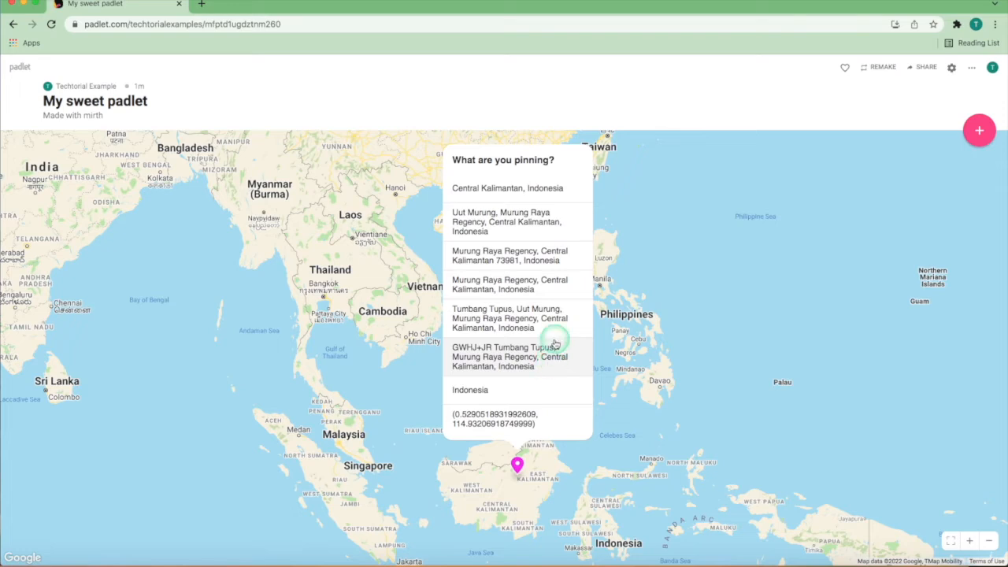
pyautogui.click(493, 429)
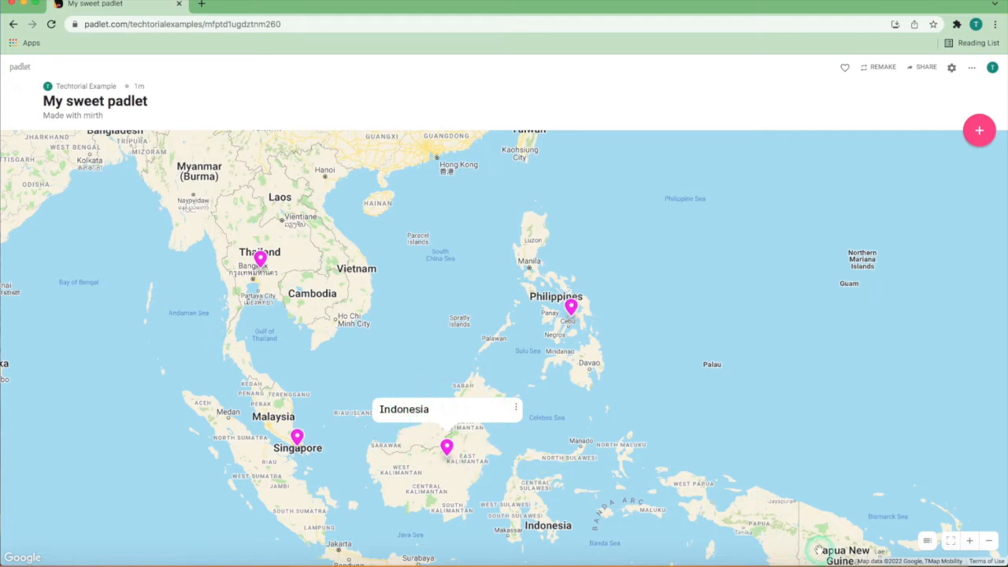
# Step: Show the list of map posts, fit the pins in view, and try zooming in, zooming out and panning around Borneo
pyautogui.click(928, 538)
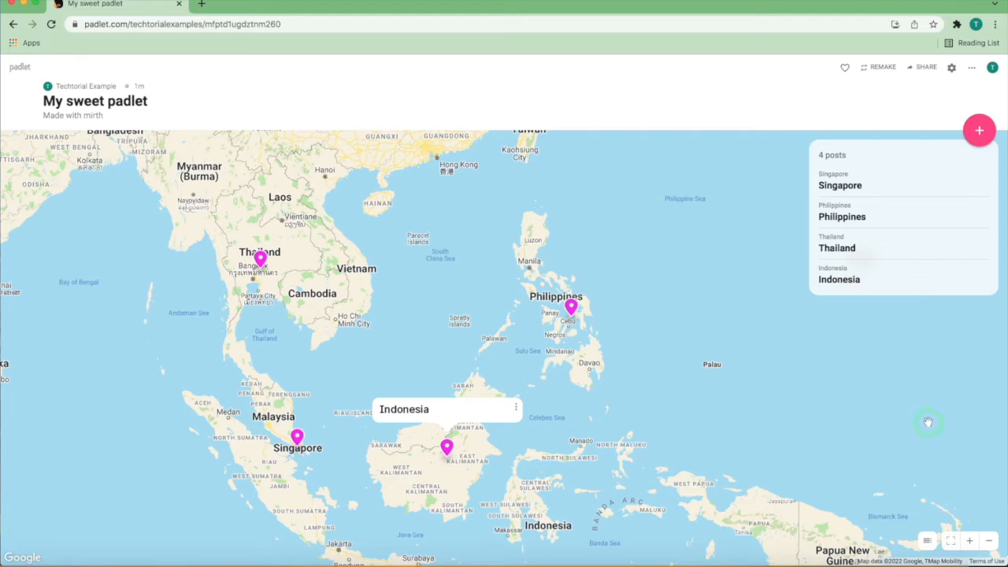
pyautogui.click(955, 541)
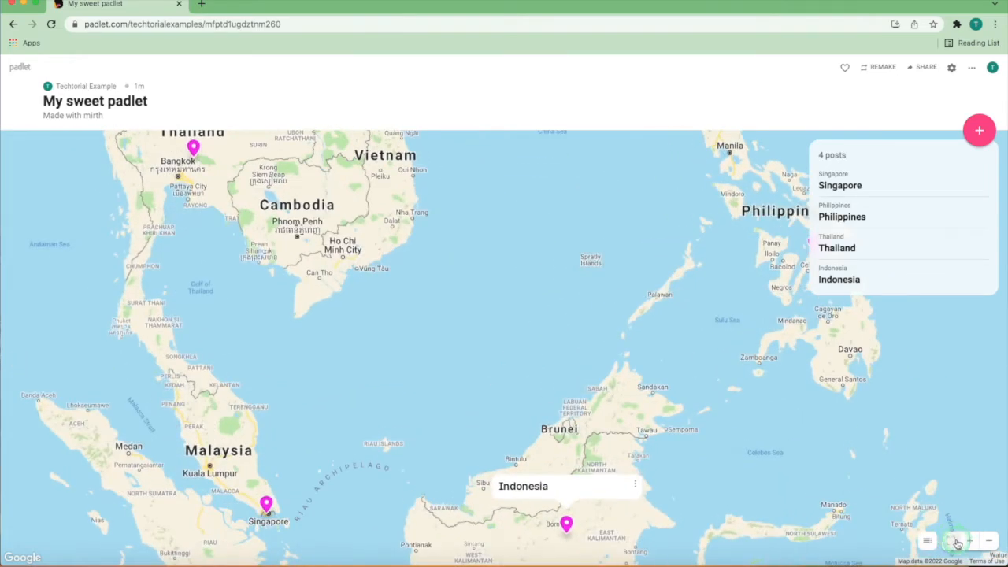
pyautogui.click(973, 542)
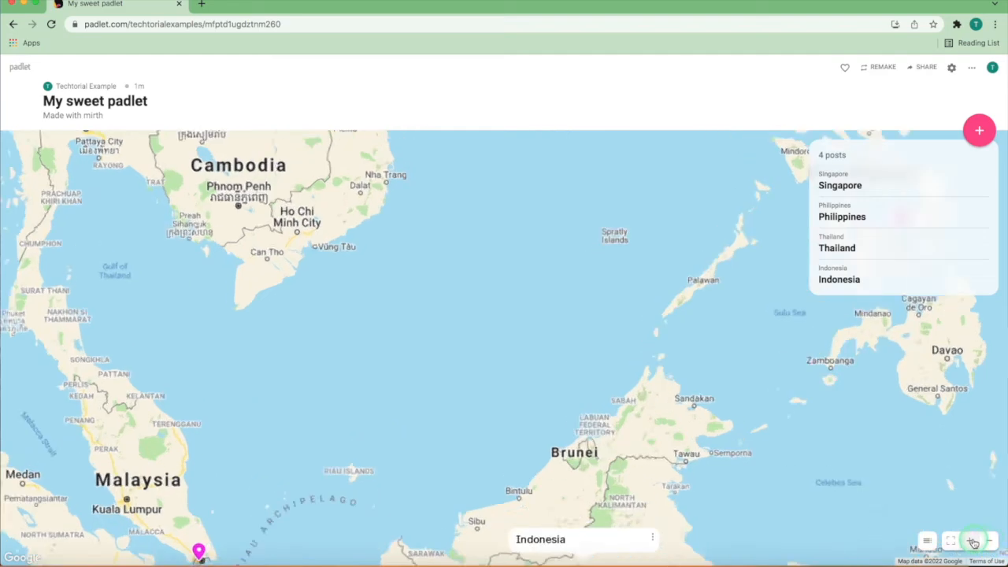
pyautogui.click(989, 542)
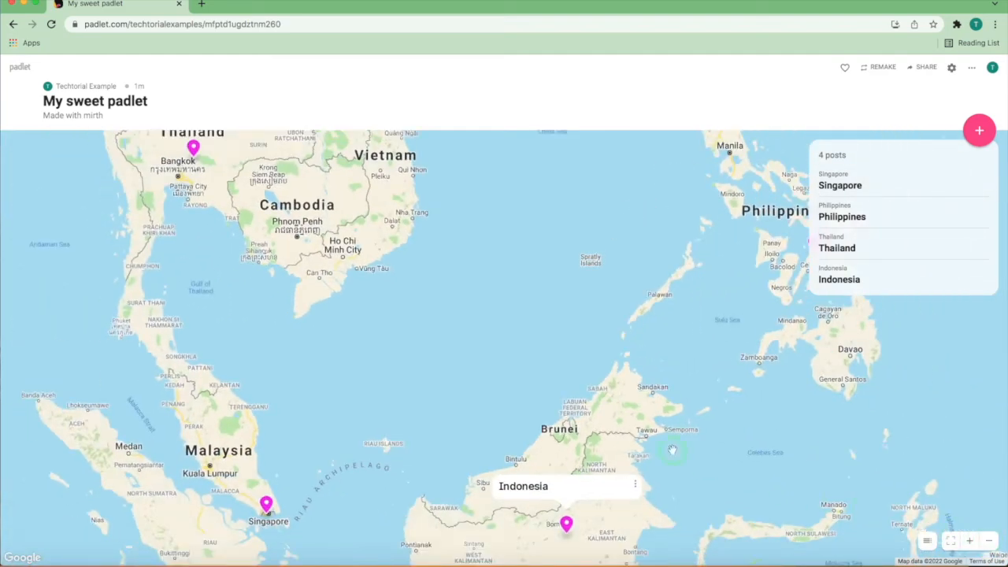
pyautogui.moveTo(542, 409); pyautogui.dragTo(593, 339)
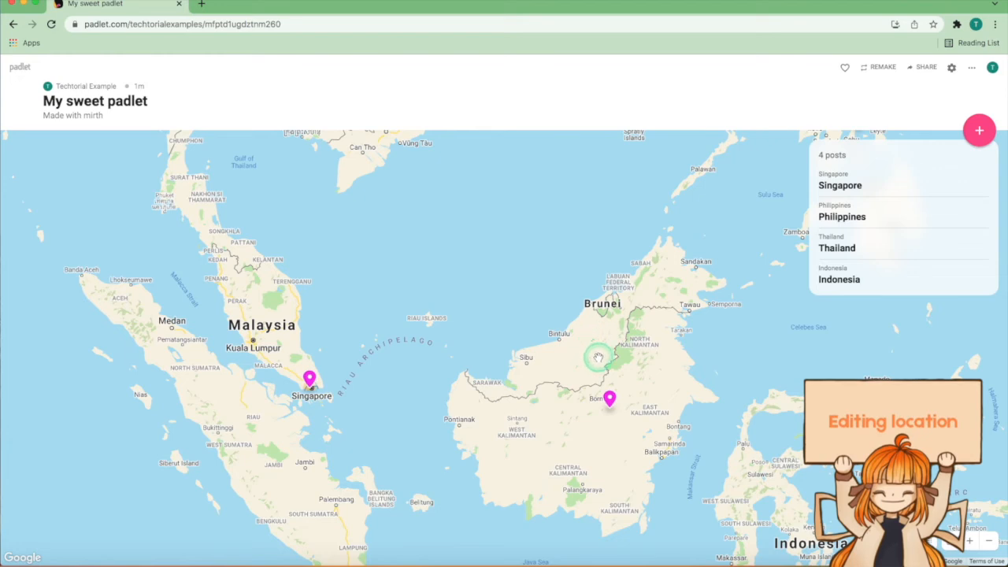
# Step: Connect the Indonesia map post on Borneo to the Singapore post
pyautogui.click(612, 399)
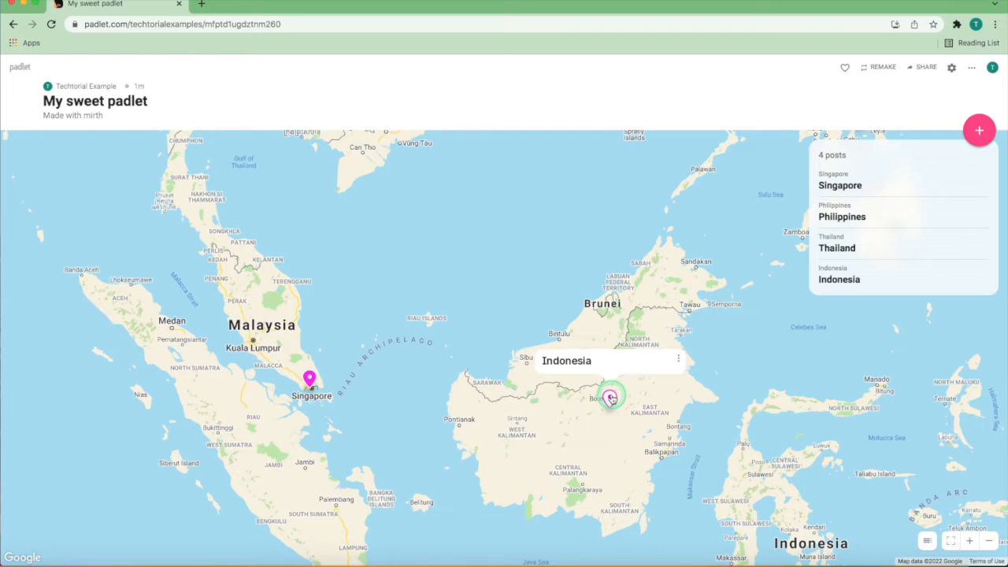
pyautogui.click(680, 361)
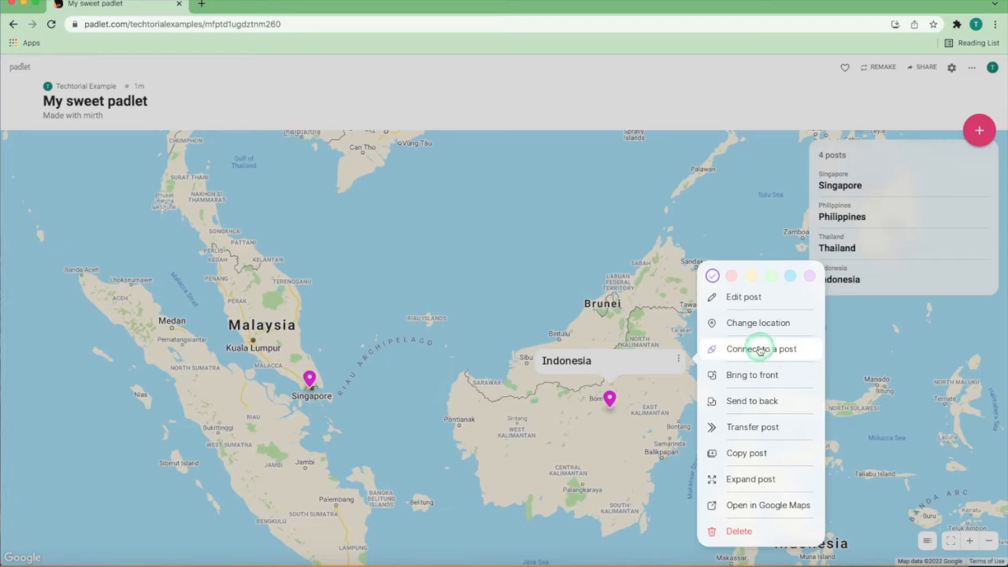
pyautogui.click(756, 350)
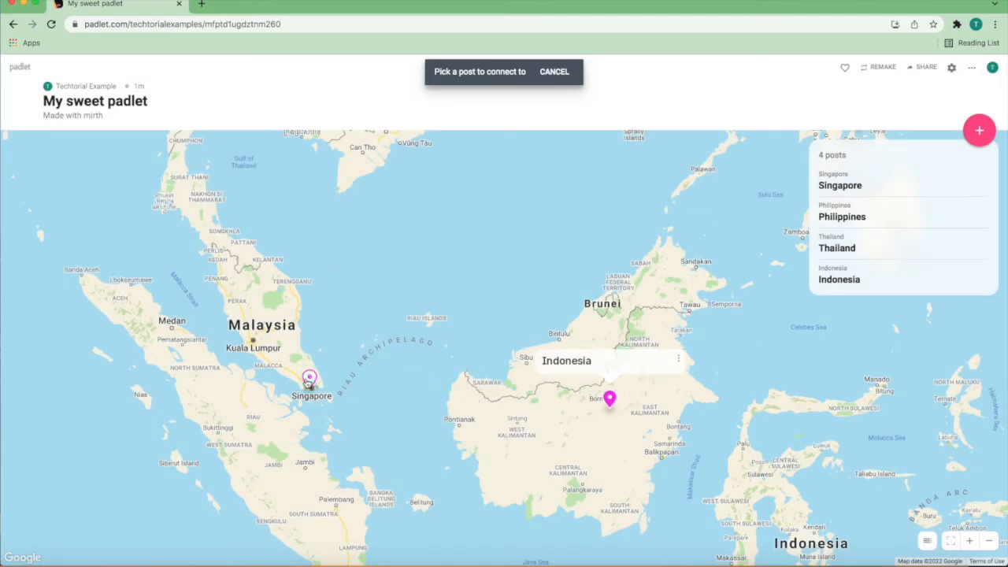
pyautogui.moveTo(309, 380)
pyautogui.click(305, 353)
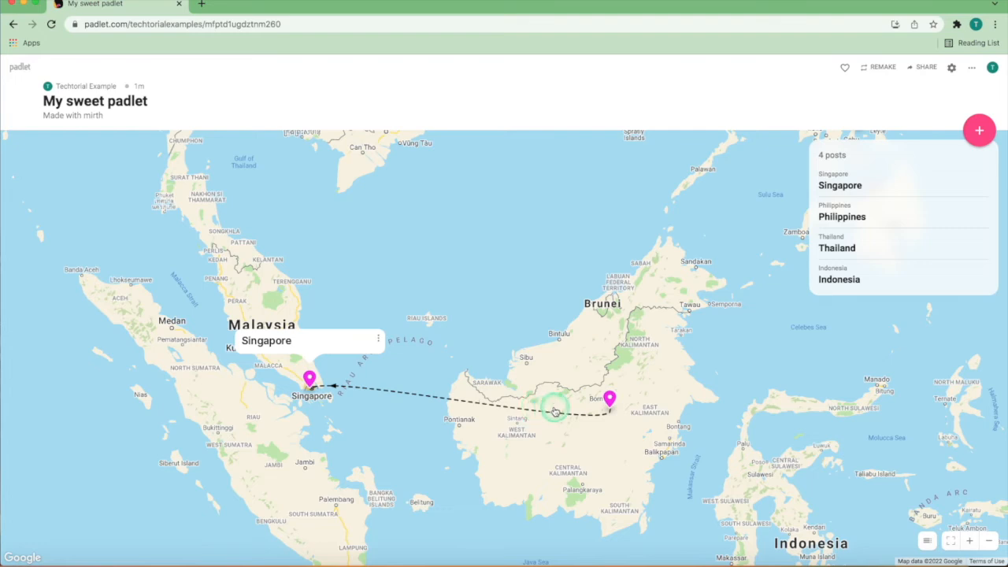
# Step: Disconnect the Indonesia post by removing its connector to Singapore
pyautogui.moveTo(610, 398)
pyautogui.click(677, 360)
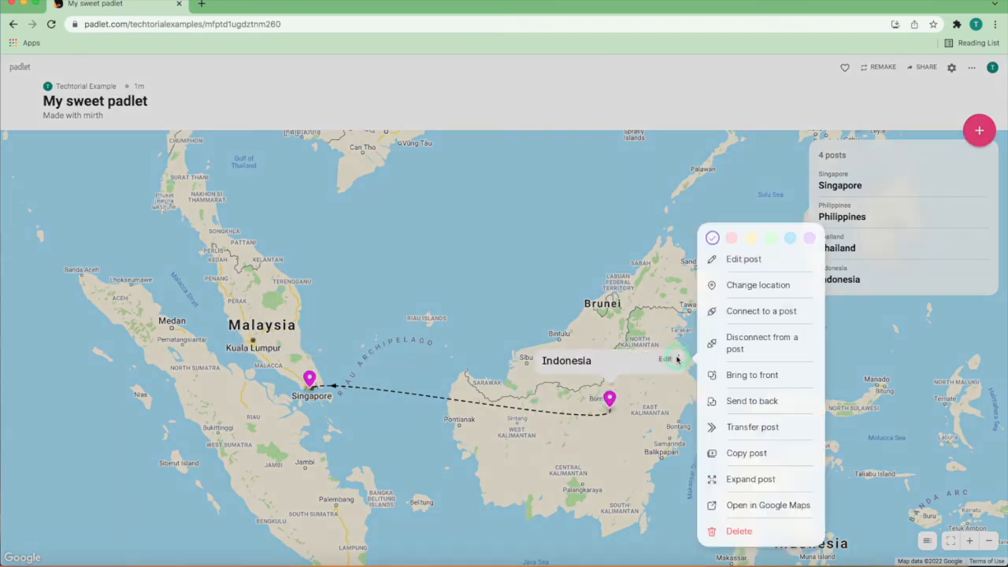
pyautogui.click(735, 345)
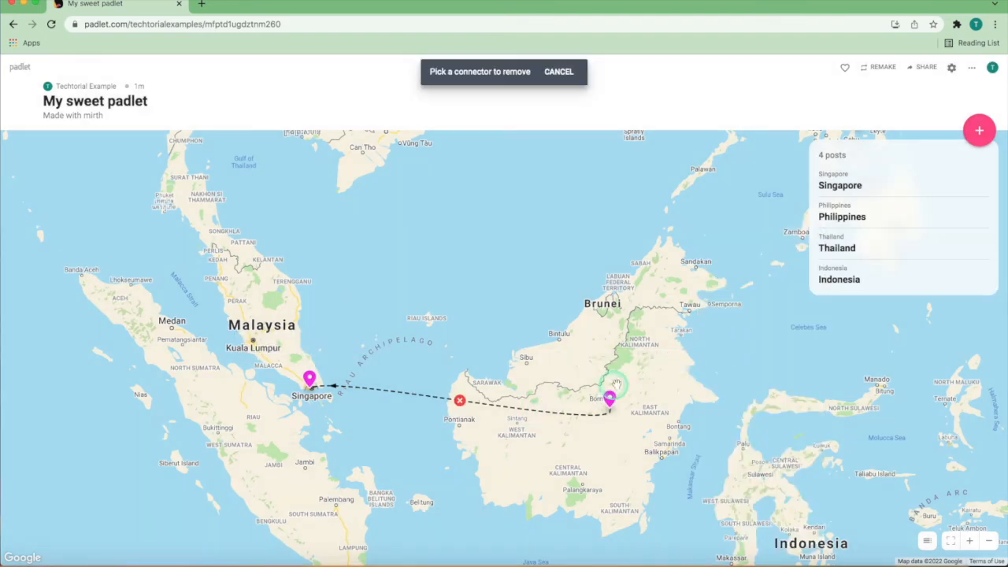
pyautogui.click(457, 405)
# Step: Open the Indonesia post's location in Google Maps
pyautogui.click(677, 359)
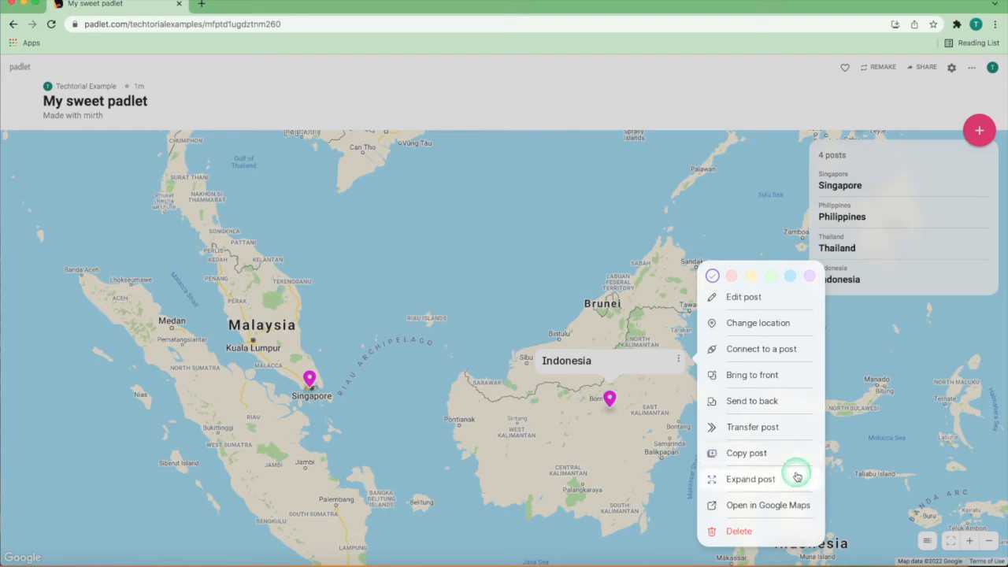
pyautogui.click(763, 507)
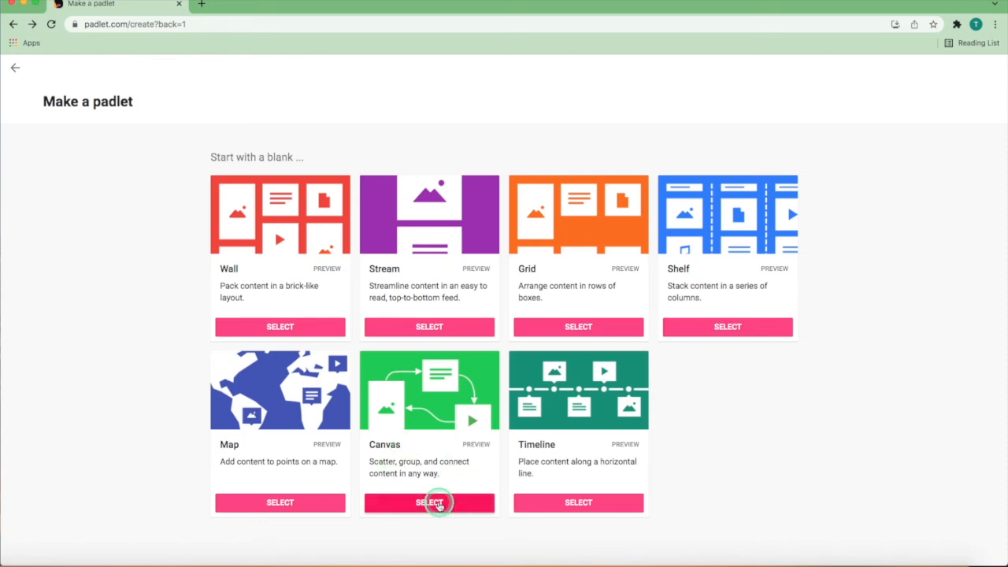
# Step: Create a blank padlet with the Canvas layout and finish its setup with the suggested title and appearance
pyautogui.click(439, 503)
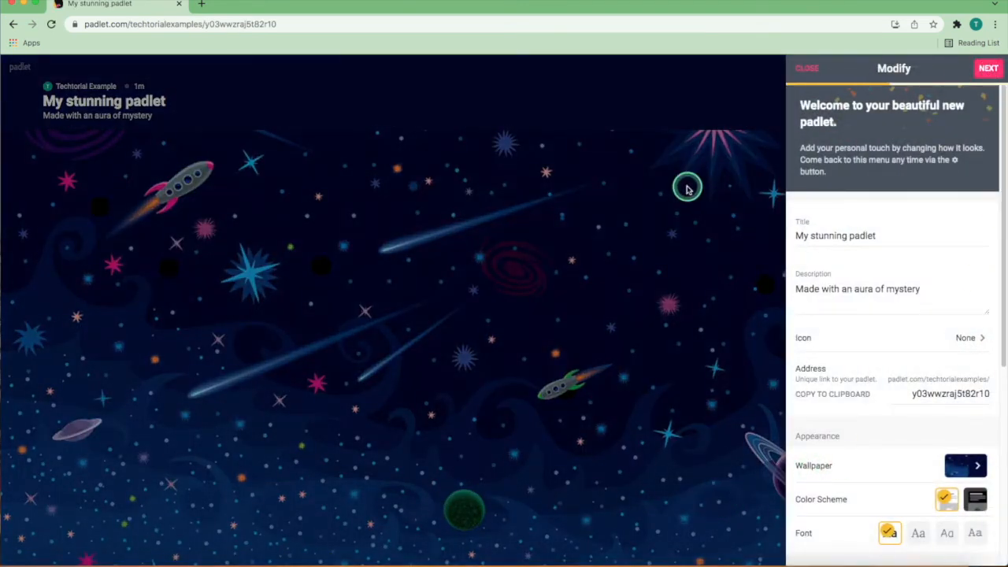
pyautogui.click(987, 69)
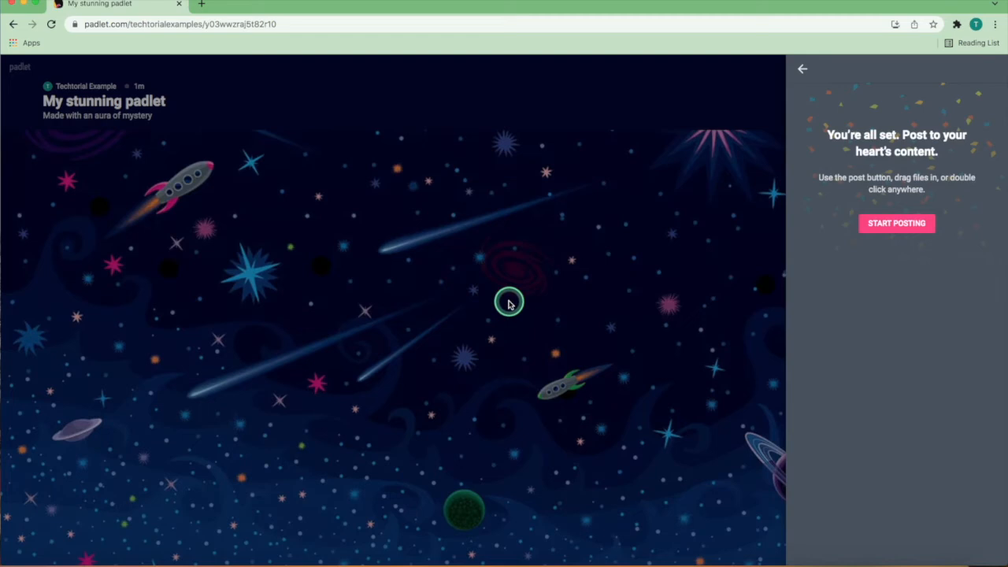
pyautogui.click(906, 223)
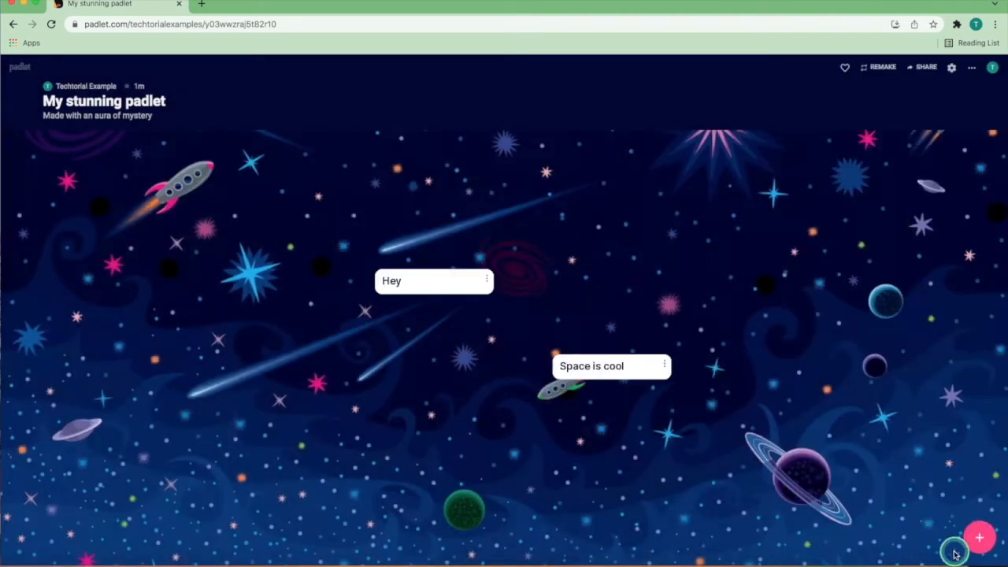
# Step: Publish a post with the subject "Hey" and move it below the existing "Hey" post on the canvas
pyautogui.click(985, 542)
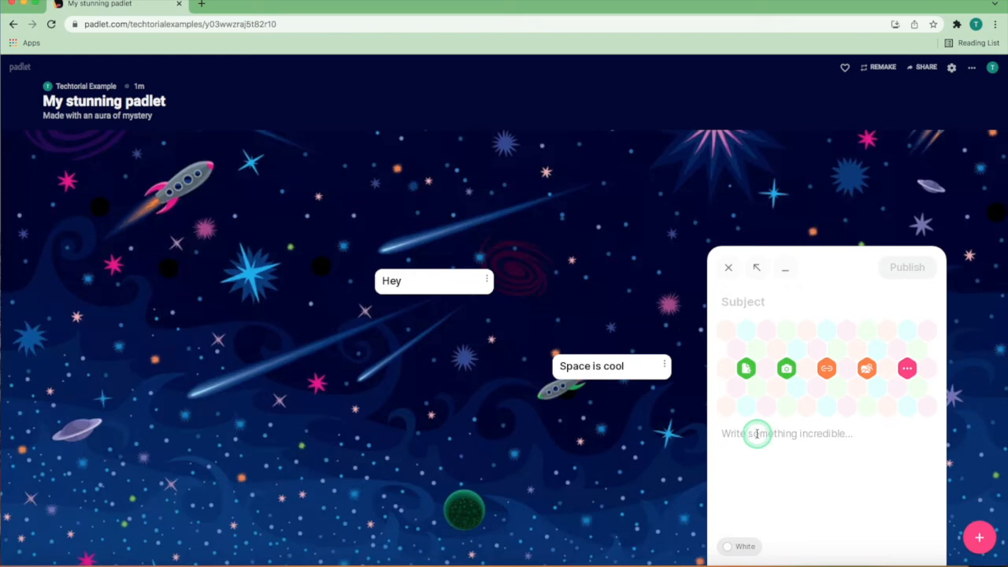
pyautogui.write('Hey')
pyautogui.click(908, 268)
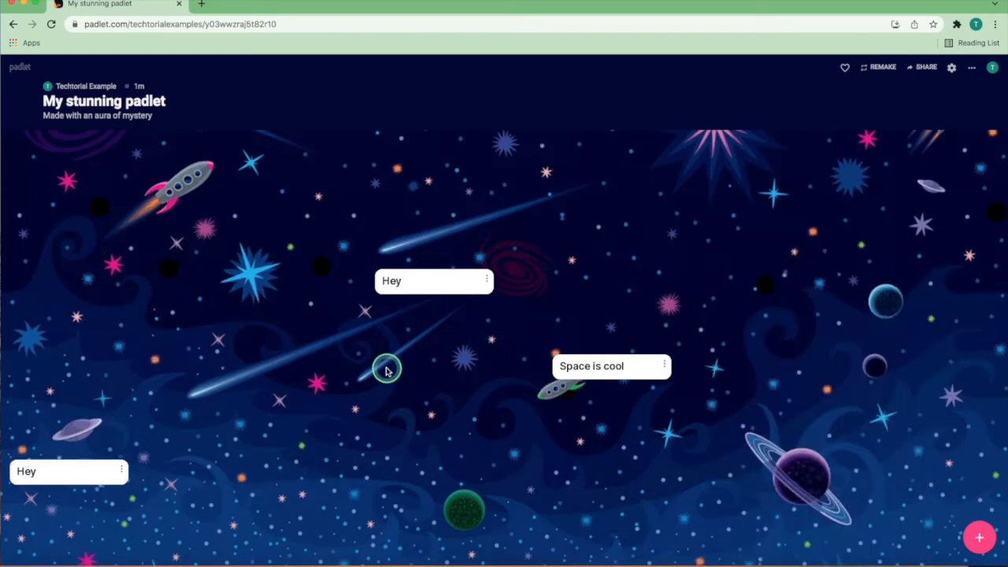
pyautogui.moveTo(61, 479); pyautogui.dragTo(367, 402)
# Step: Connect the new "Hey" post to the post above it, entering "Hey" as the connector label
pyautogui.click(430, 388)
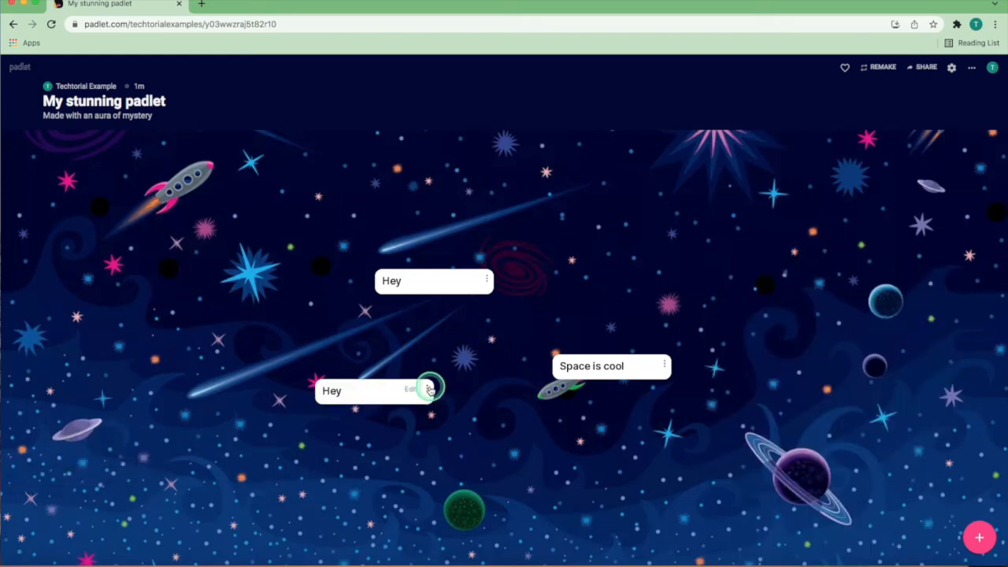
pyautogui.click(507, 354)
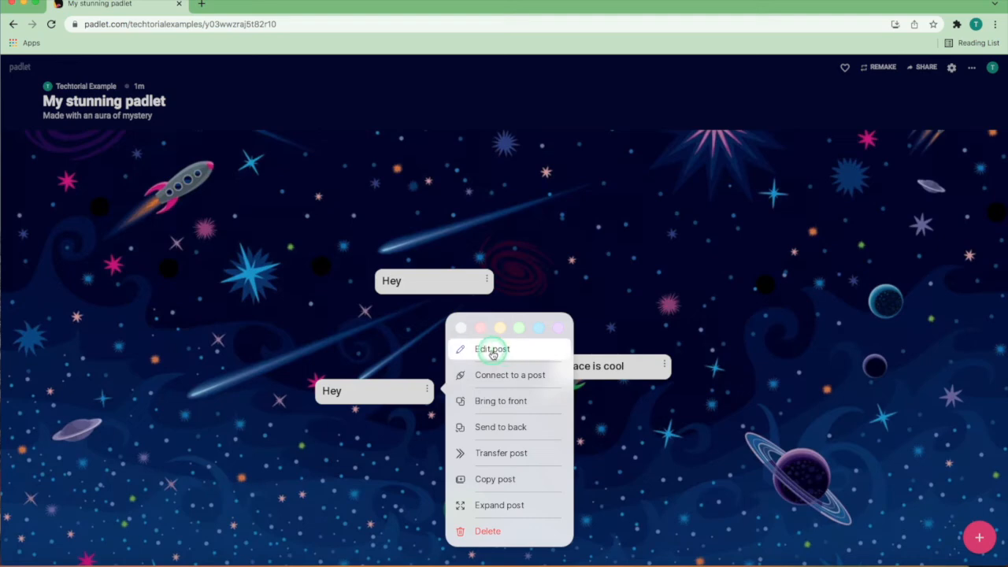
pyautogui.click(485, 330)
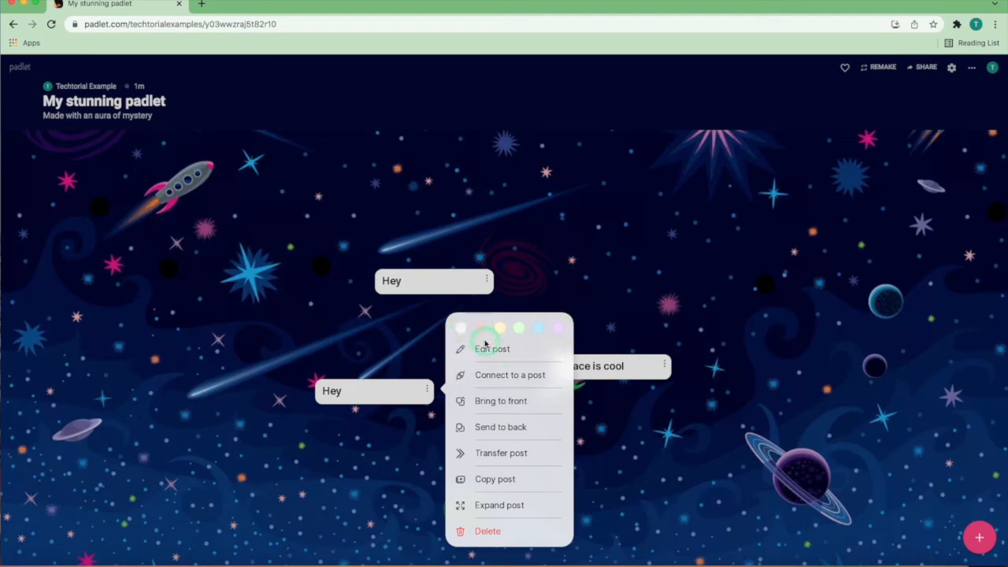
pyautogui.click(482, 379)
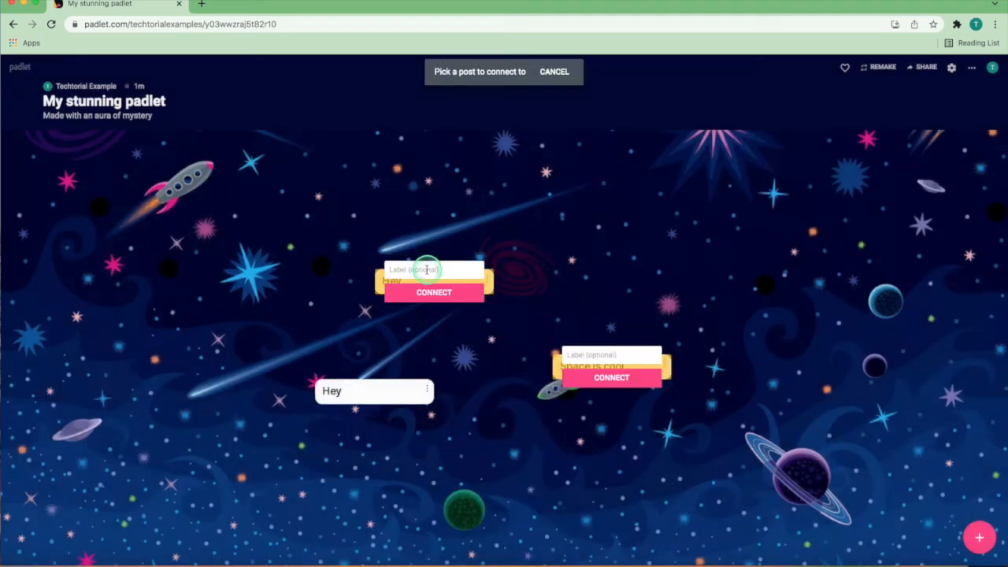
pyautogui.click(427, 269)
pyautogui.write('Hey')
pyautogui.click(417, 292)
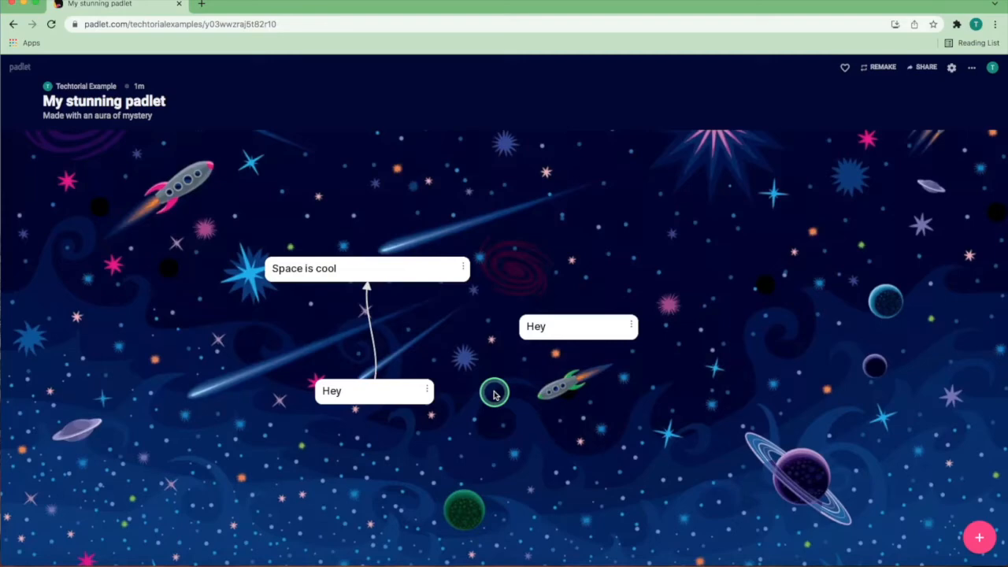
# Step: Connect the lower "Hey" post to the other "Hey" post and remove that connector again
pyautogui.click(426, 388)
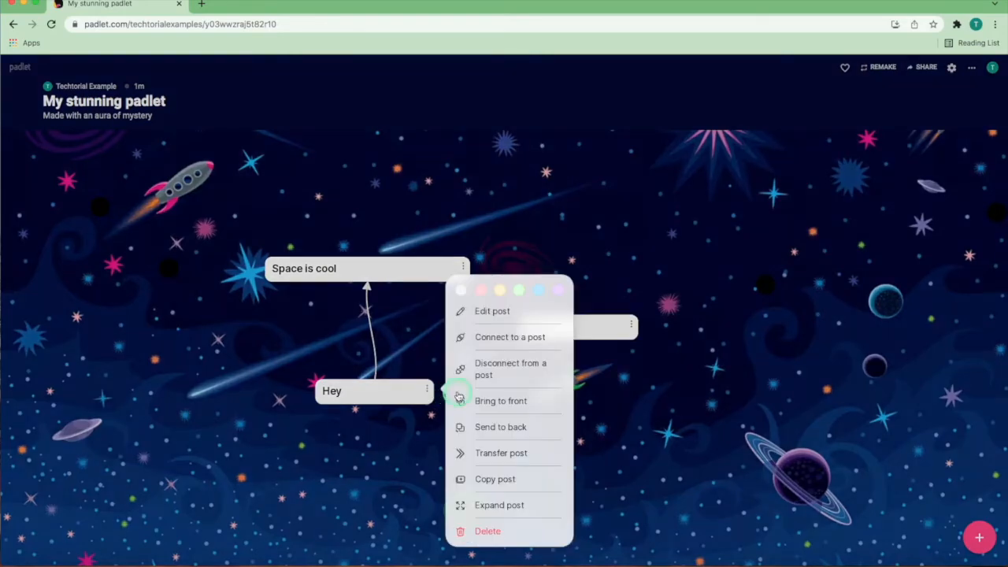
pyautogui.click(469, 337)
pyautogui.click(568, 335)
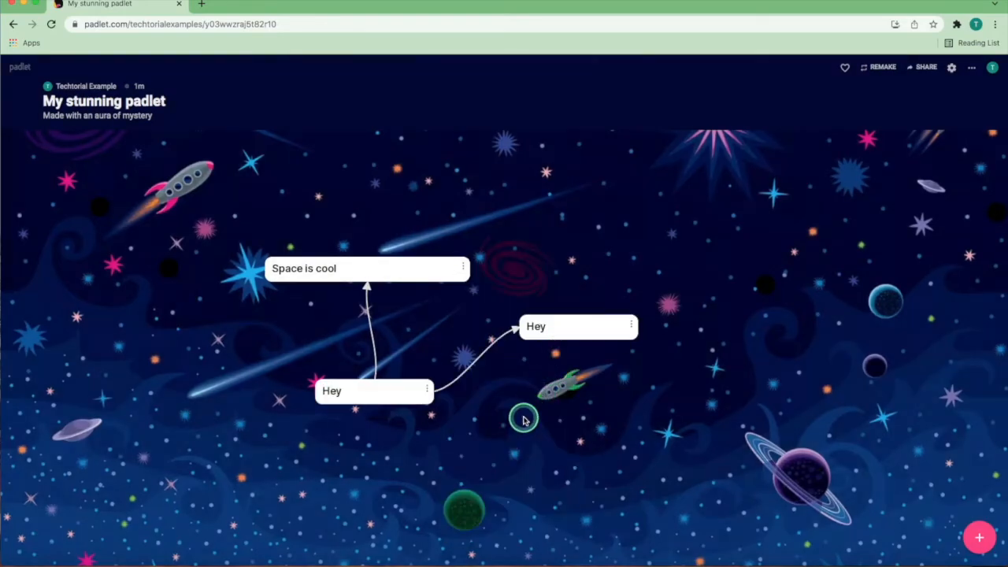
pyautogui.click(426, 389)
pyautogui.click(481, 364)
pyautogui.click(465, 376)
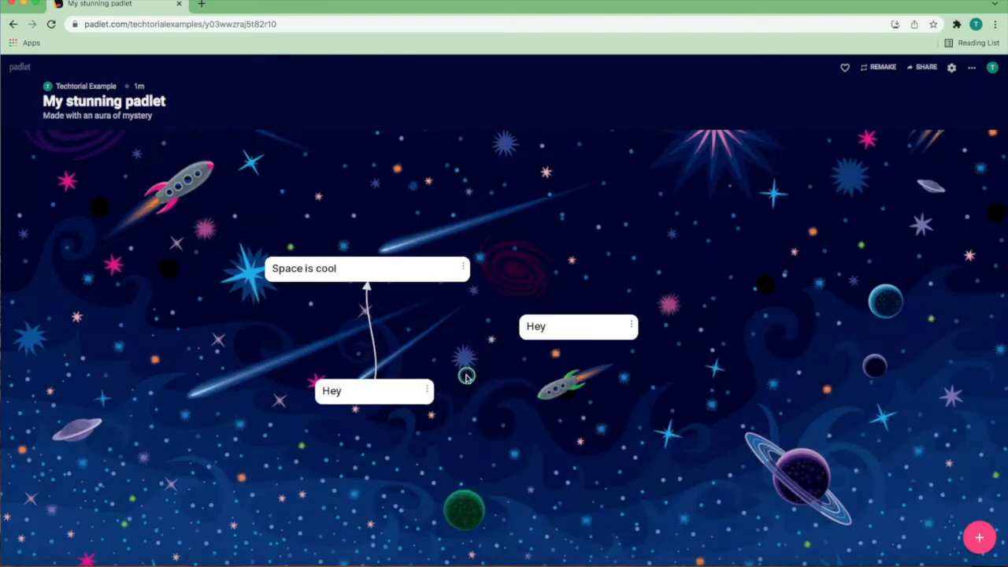
# Step: Review the lower "Hey" post's options, including its layering choices, and move the post slightly down and to the left on the canvas
pyautogui.click(430, 389)
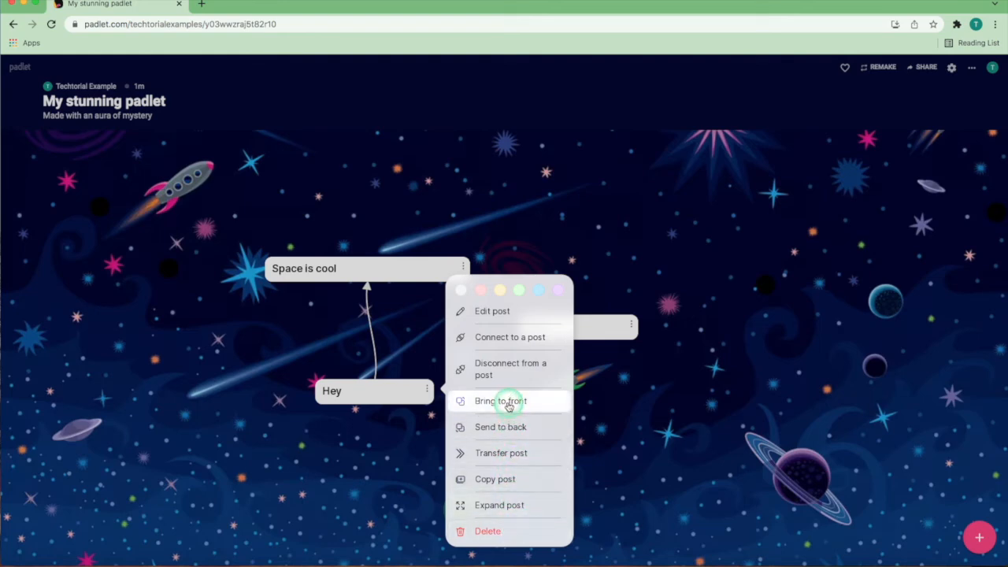
pyautogui.click(630, 458)
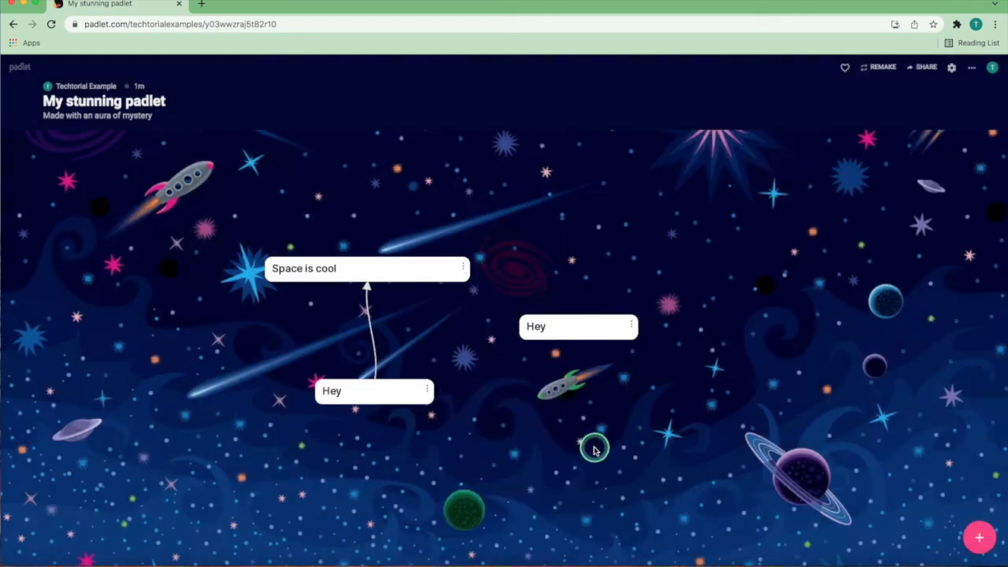
pyautogui.moveTo(400, 394)
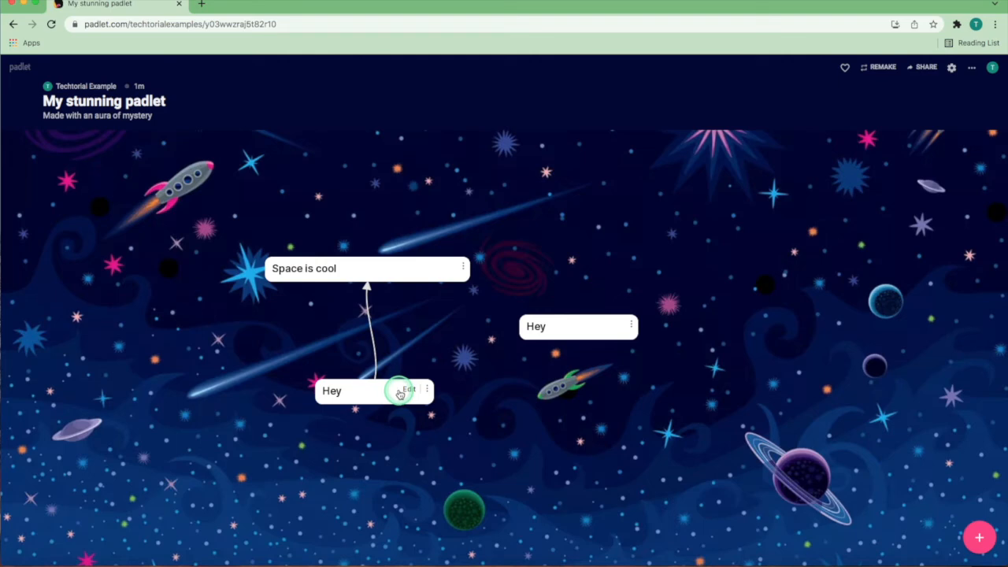
pyautogui.moveTo(374, 393); pyautogui.dragTo(359, 407)
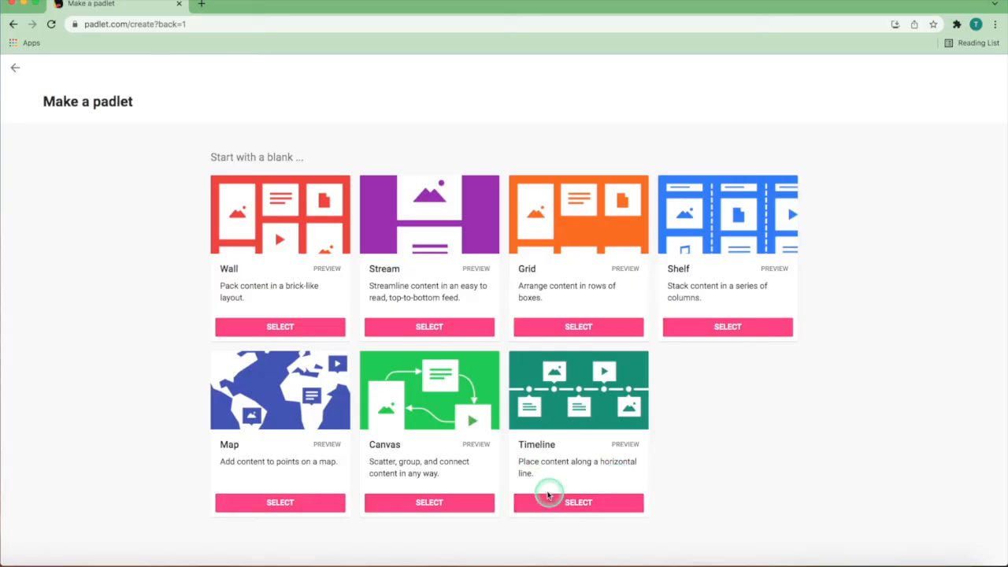
# Step: Create a blank padlet with the Timeline layout and finish its setup with the suggested title and appearance
pyautogui.click(583, 499)
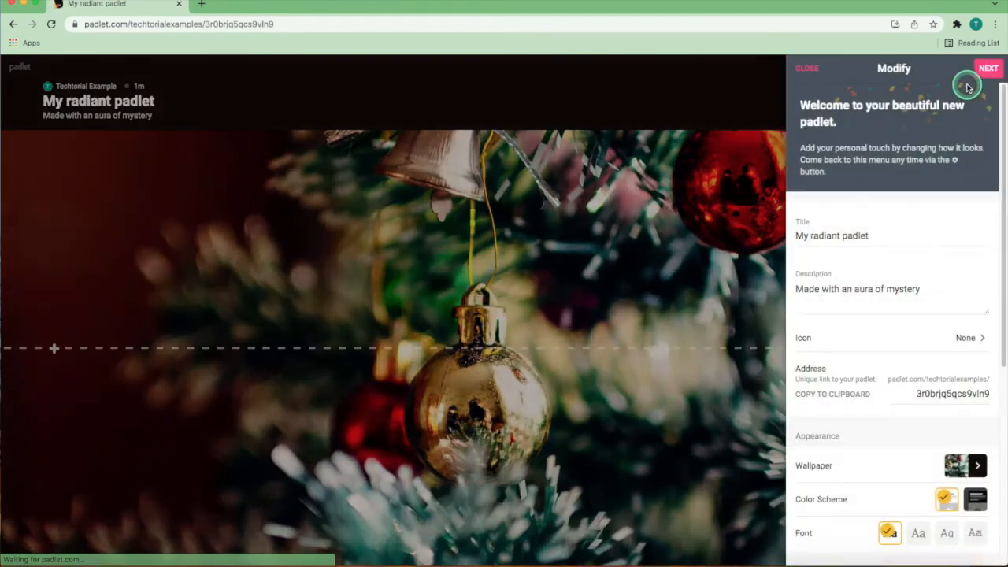
pyautogui.click(985, 67)
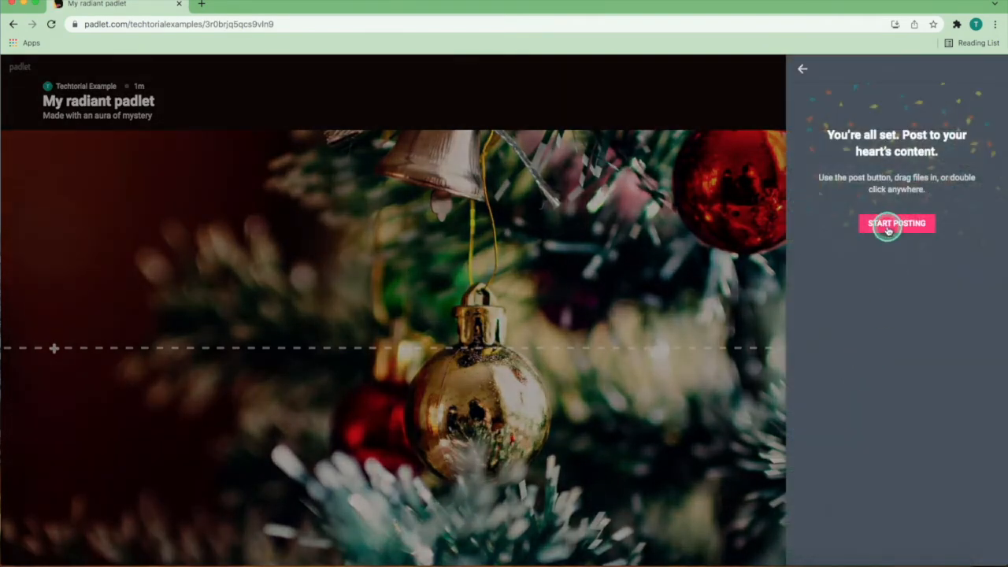
pyautogui.click(891, 226)
# Step: Publish the first timeline post with the subject "Hey"
pyautogui.click(978, 535)
pyautogui.write('Hey')
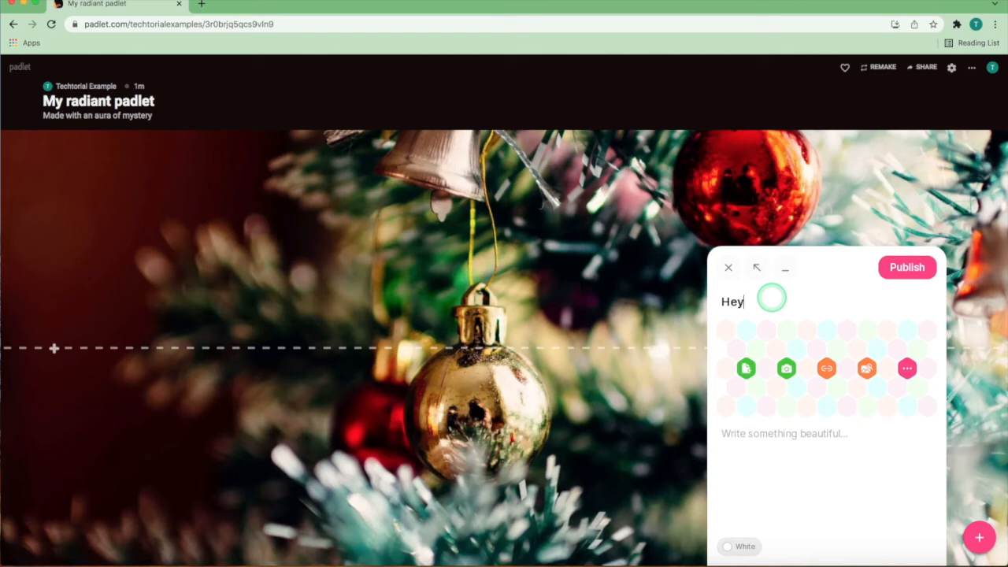
pyautogui.click(906, 267)
# Step: Add two more posts with the subject "Hey" after the first one on the timeline
pyautogui.click(174, 348)
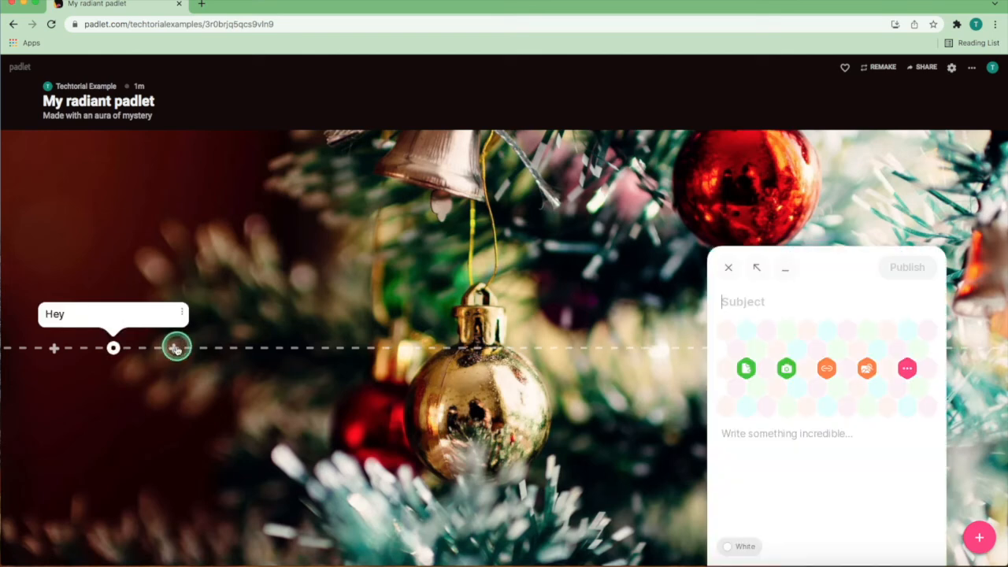
pyautogui.write('Hey')
pyautogui.click(906, 267)
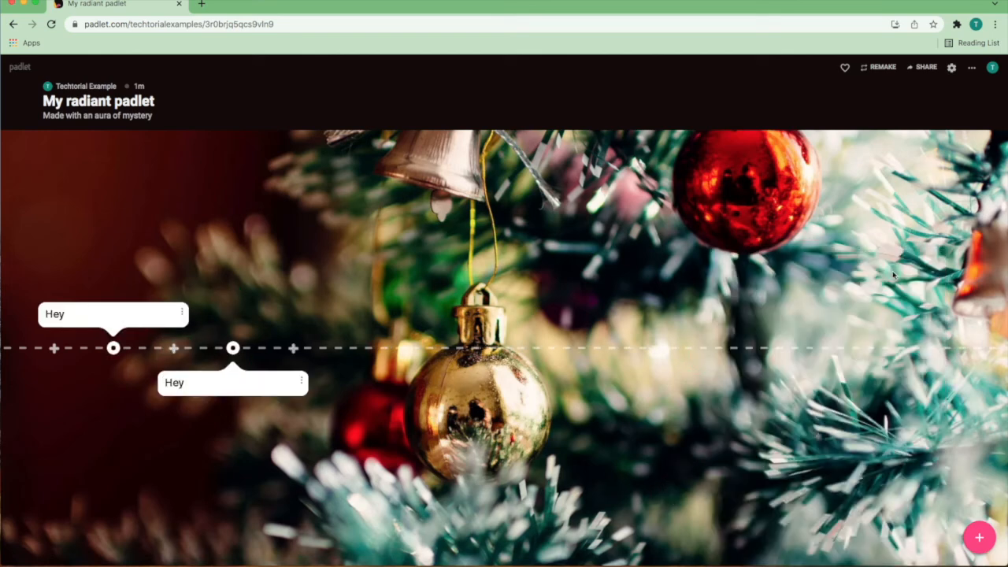
pyautogui.click(465, 351)
pyautogui.write('Hey')
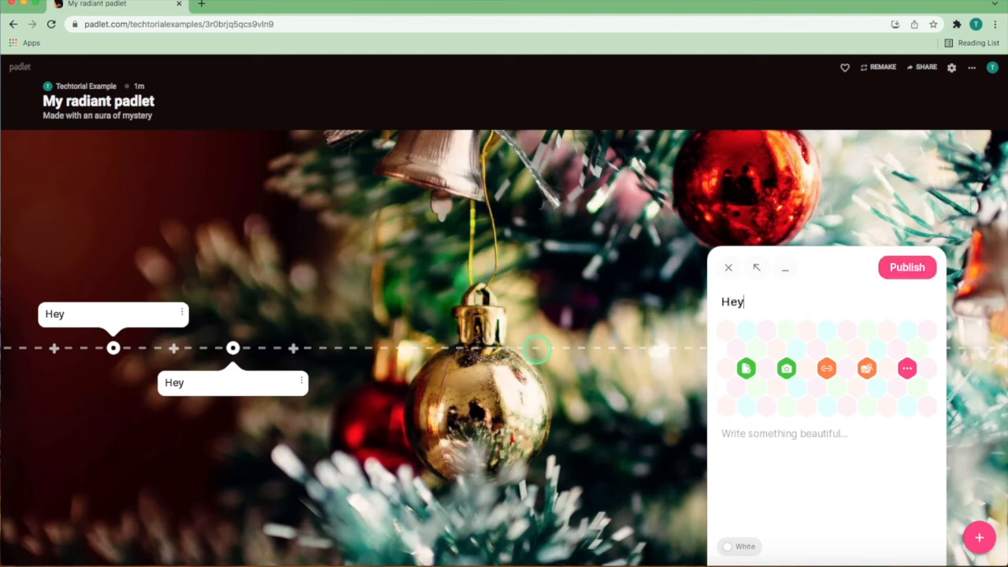
pyautogui.click(907, 268)
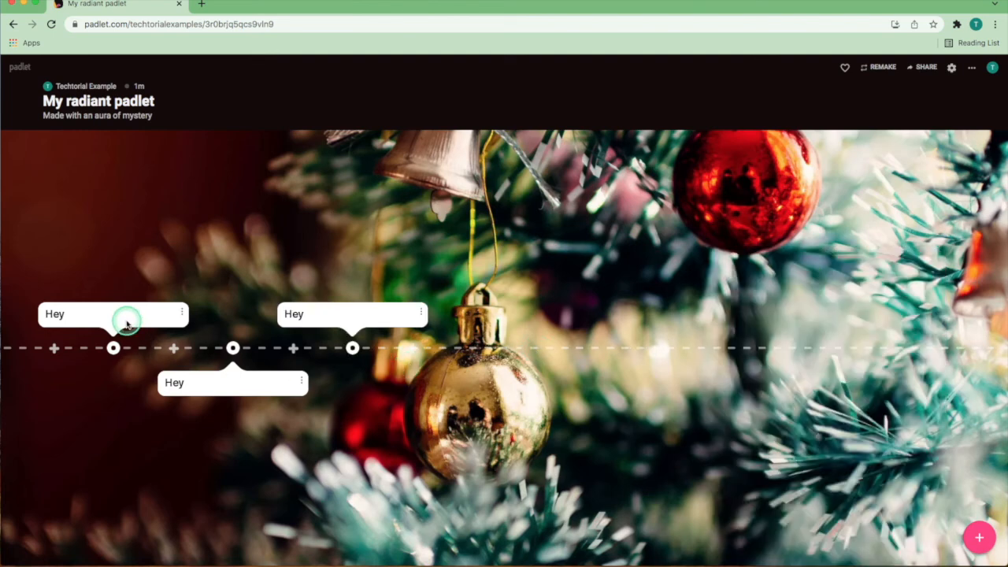
# Step: Try reordering the timeline by moving the first "Hey" post and placing the third one just after it
pyautogui.moveTo(117, 314); pyautogui.dragTo(112, 339)
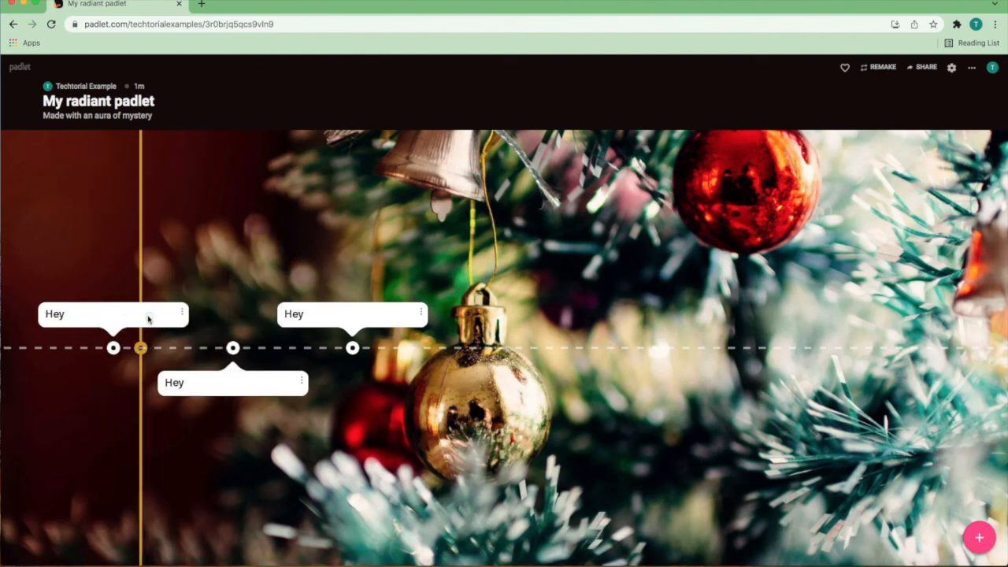
pyautogui.moveTo(299, 319); pyautogui.dragTo(170, 321)
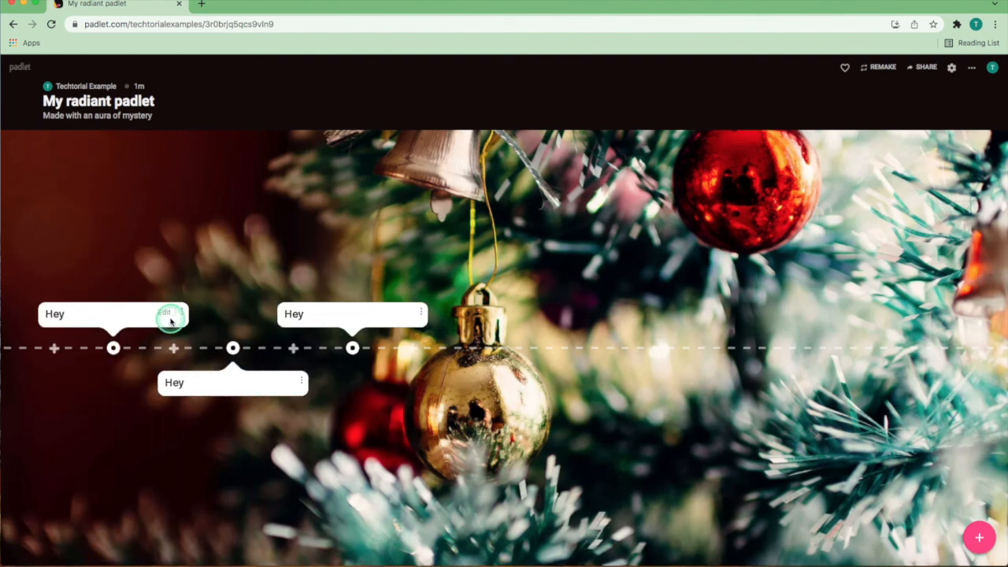
pyautogui.click(376, 439)
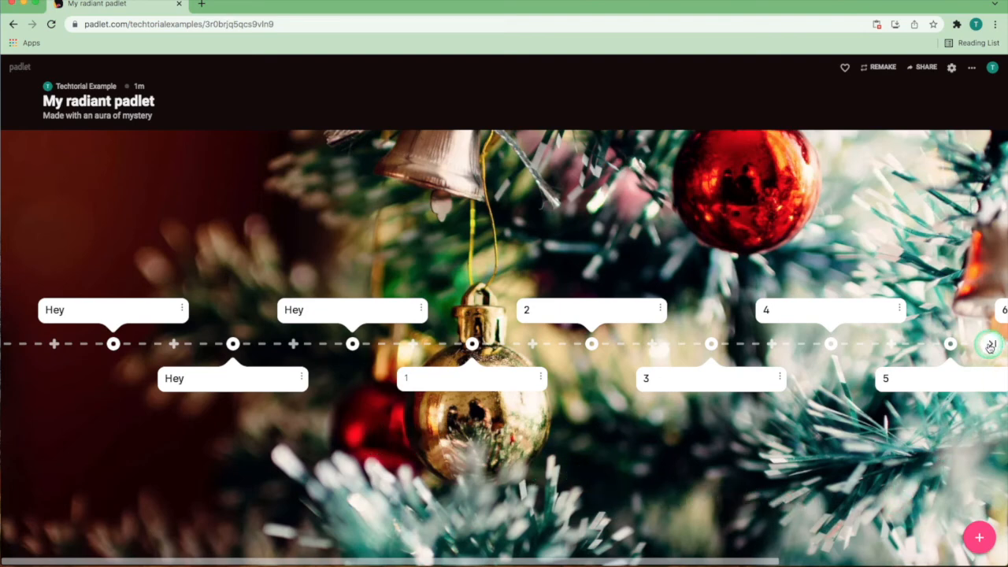
# Step: Jump to the end of the timeline and back to its start, and open the first "Hey" post's options
pyautogui.click(991, 347)
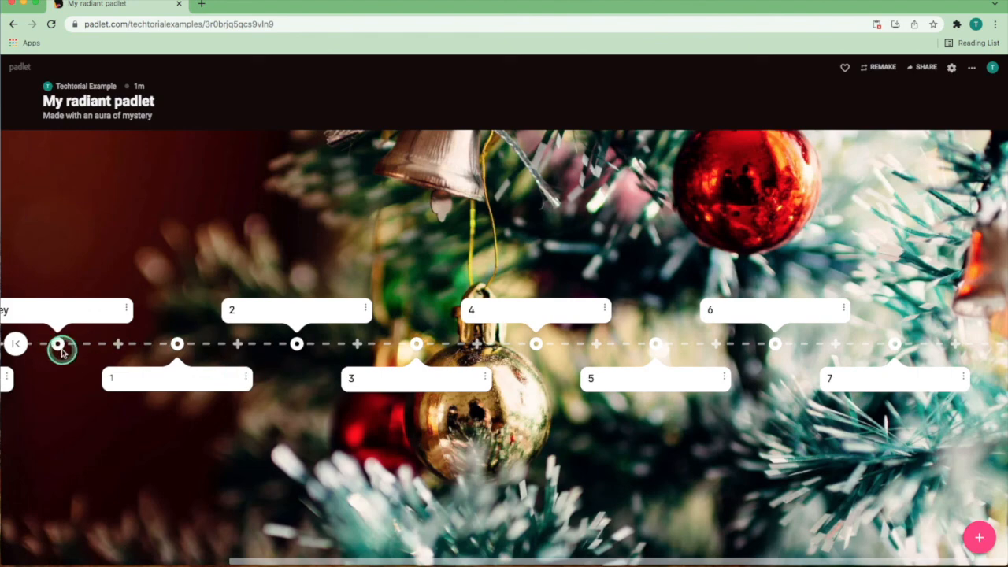
pyautogui.click(18, 344)
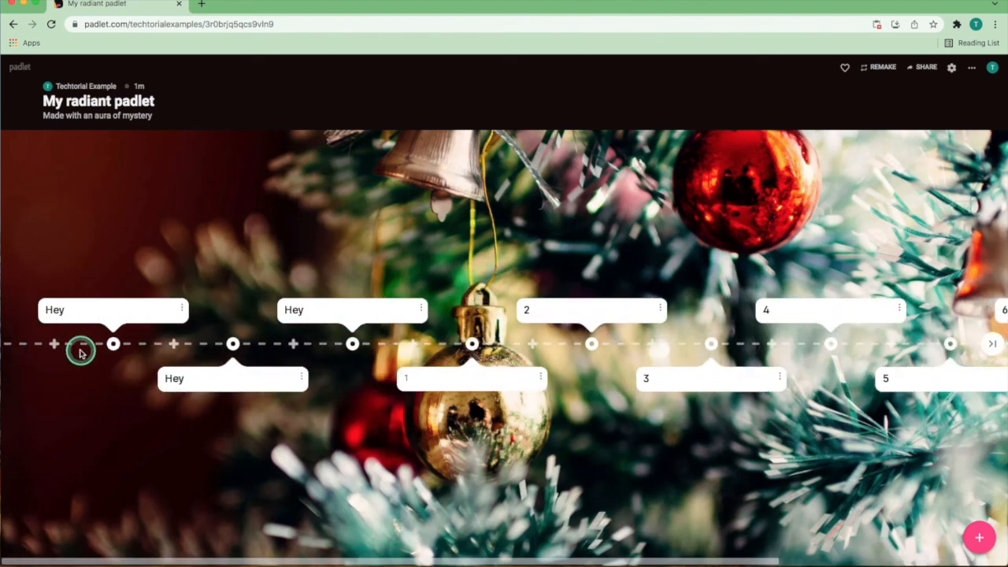
pyautogui.click(180, 308)
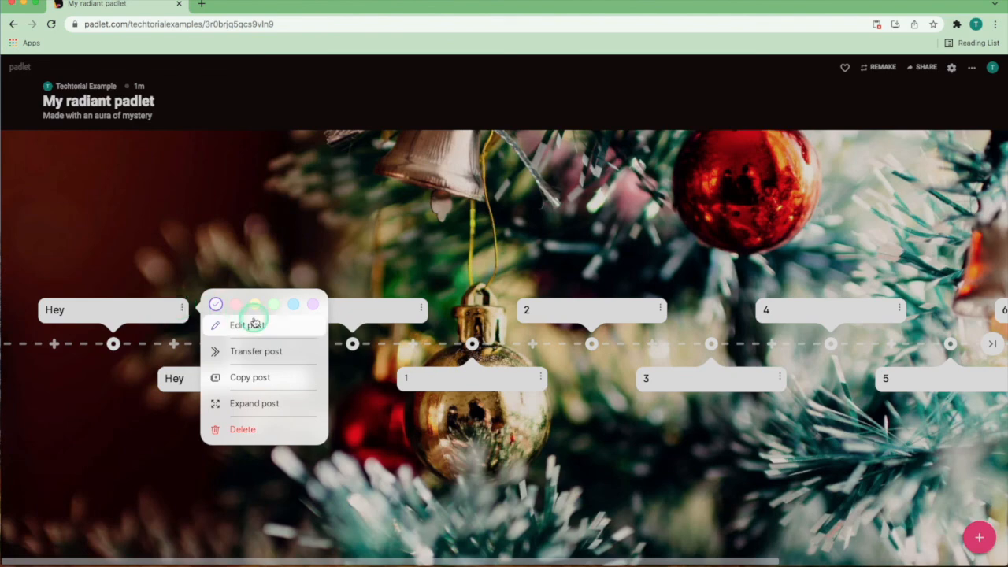